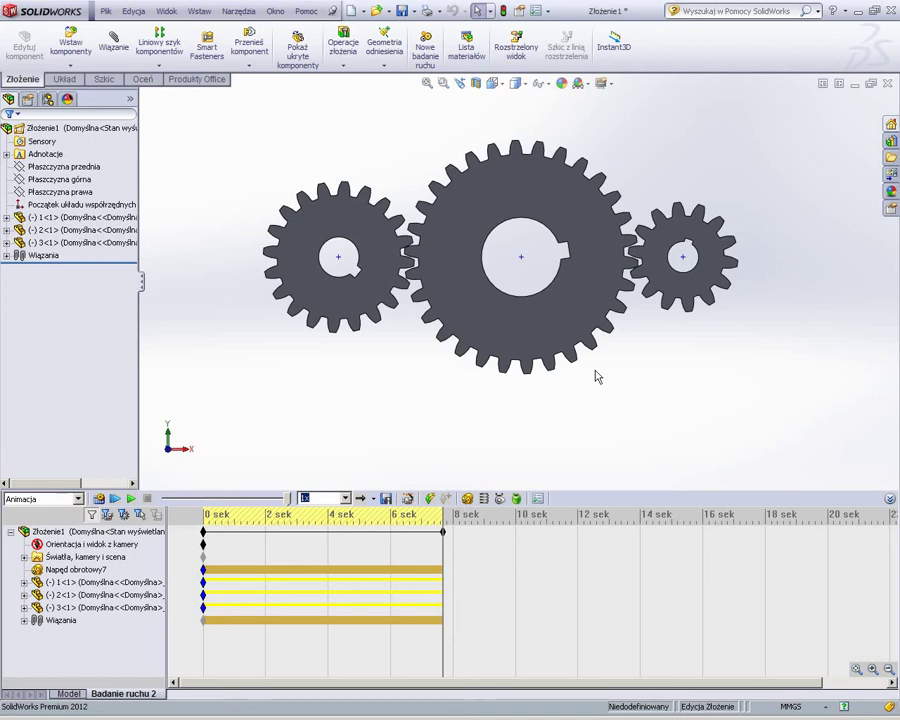
- Play and stop the gear motion animation, then select the middle gear
{"action": "left_click", "coordinate": [129, 499]}
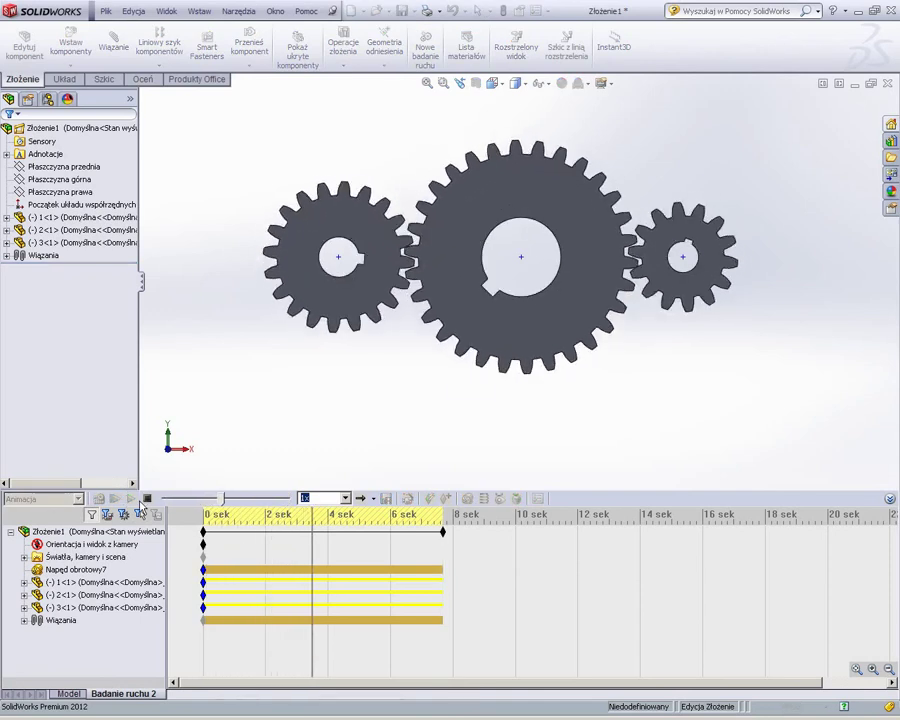
{"action": "left_click", "coordinate": [147, 498]}
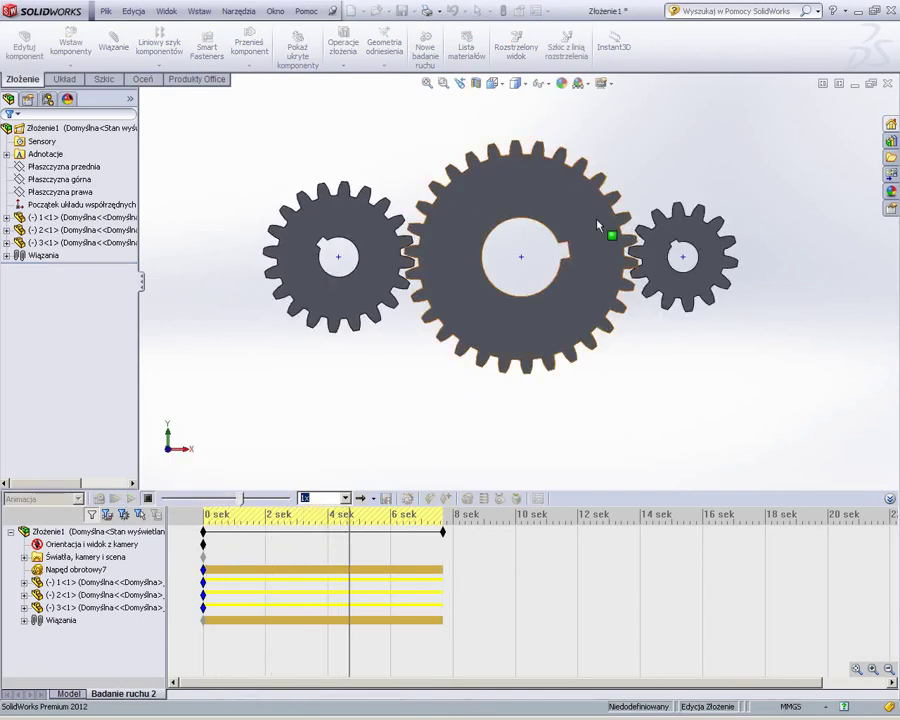
{"action": "left_click", "coordinate": [545, 195]}
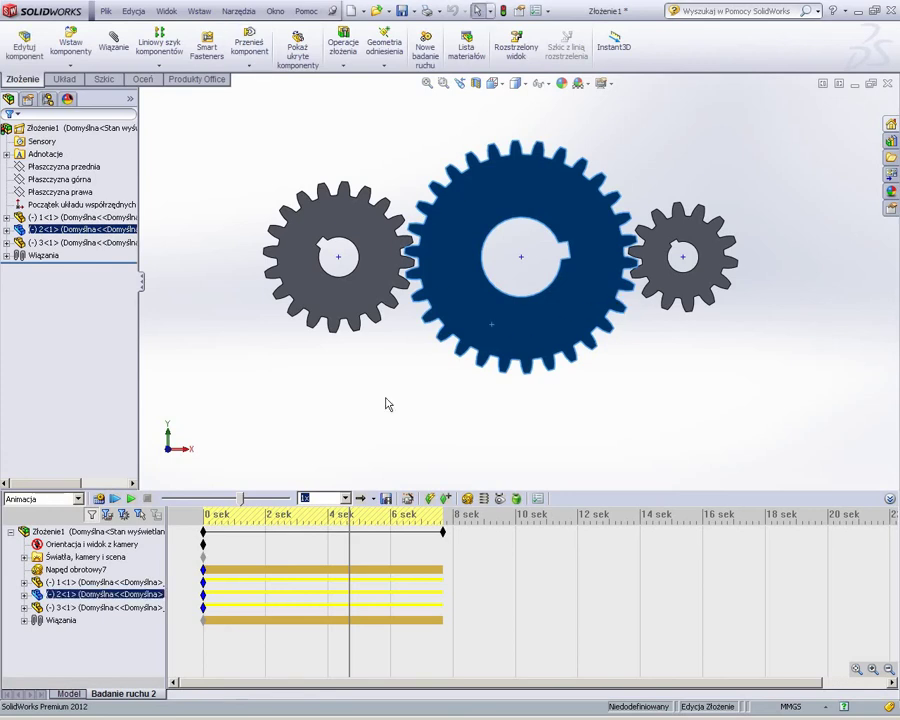
- Leave the Motion Study, turn the middle gear to check the meshing, and close Złożenie1
{"action": "left_click", "coordinate": [68, 693]}
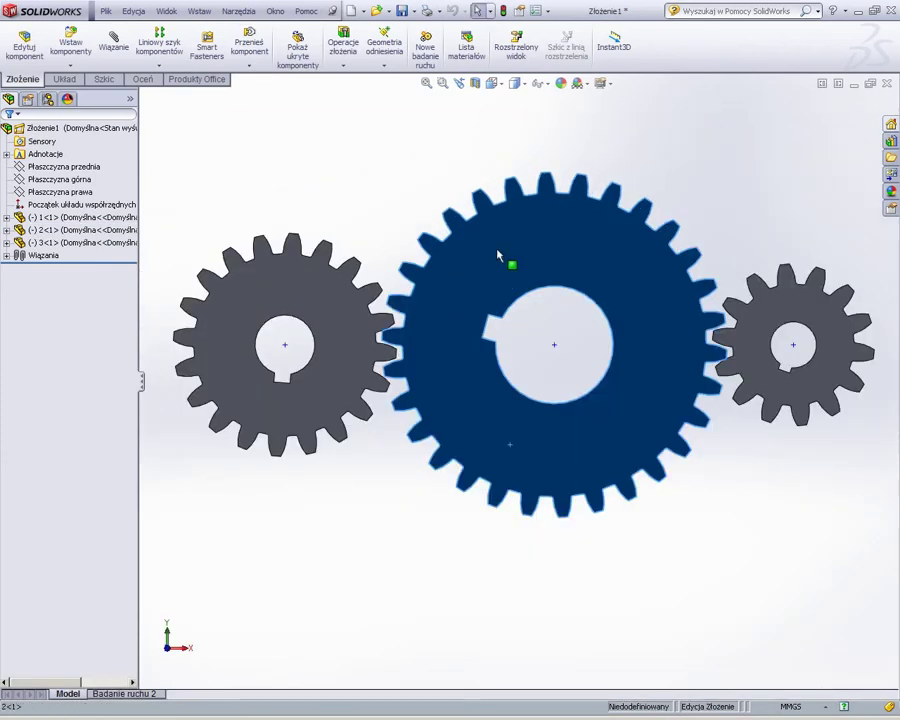
{"action": "mouse_move", "coordinate": [498, 256]}
{"action": "left_mouse_down"}
{"action": "mouse_move", "coordinate": [585, 227]}
{"action": "mouse_move", "coordinate": [689, 366]}
{"action": "mouse_move", "coordinate": [500, 408]}
{"action": "mouse_move", "coordinate": [654, 428]}
{"action": "mouse_move", "coordinate": [673, 267]}
{"action": "mouse_move", "coordinate": [613, 241]}
{"action": "mouse_move", "coordinate": [585, 250]}
{"action": "left_mouse_up"}
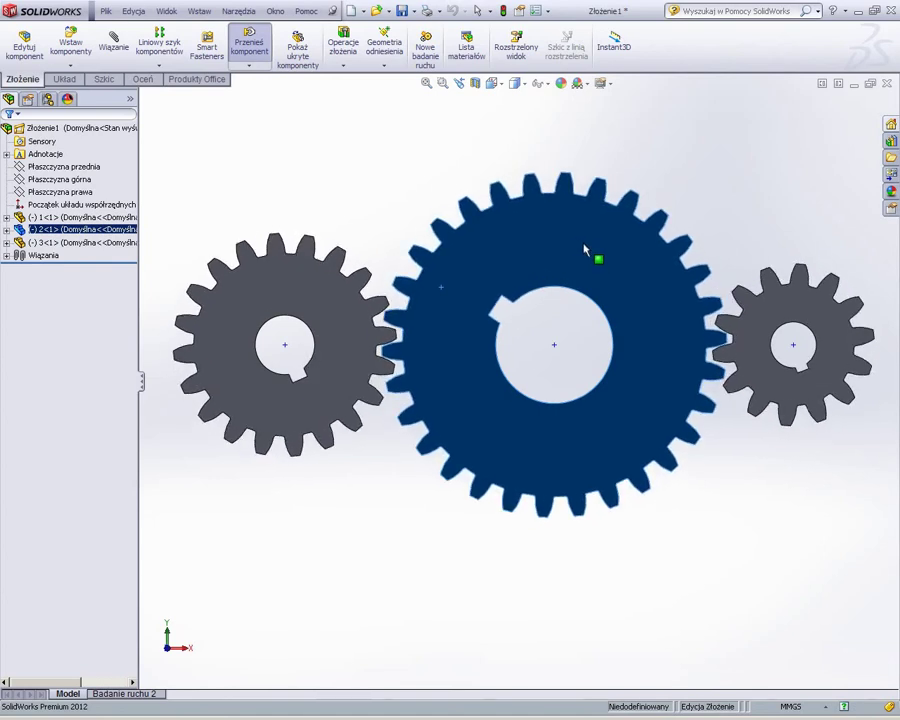
{"action": "key", "text": "ctrl+w"}
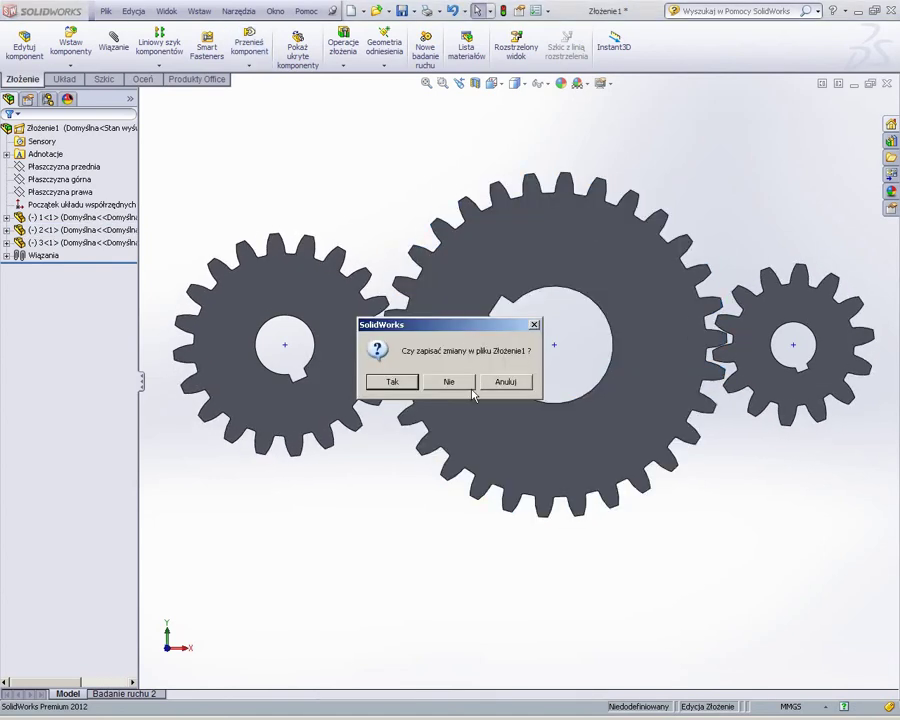
- Close Złożenie1 without saving changes
{"action": "left_click", "coordinate": [456, 383]}
{"action": "scroll", "coordinate": [480, 390], "scroll_direction": "up", "scroll_amount": 3}
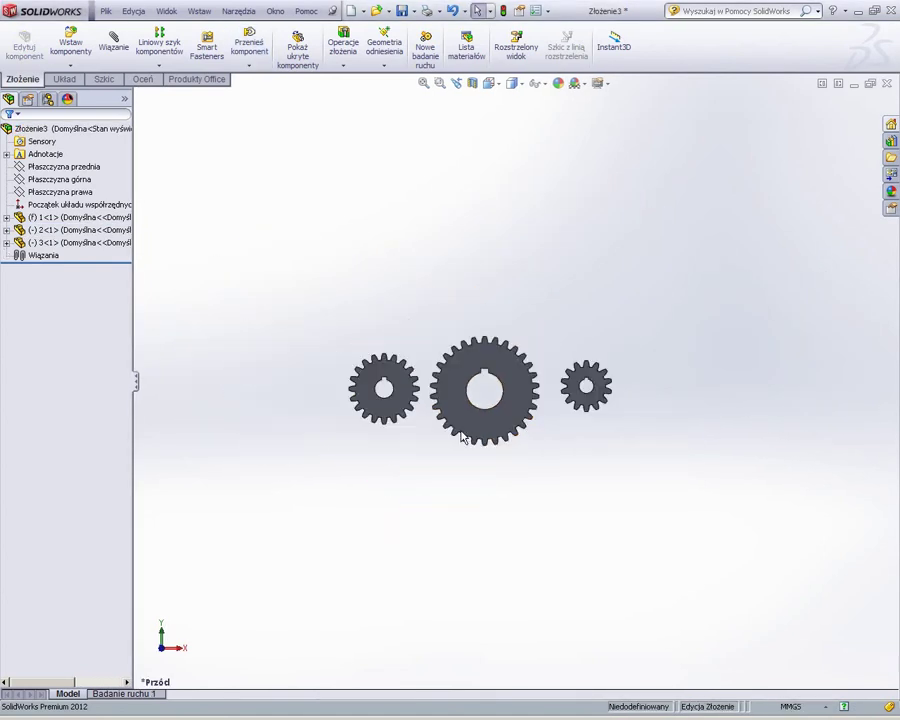
{"action": "scroll", "coordinate": [478, 395], "scroll_direction": "down", "scroll_amount": 5}
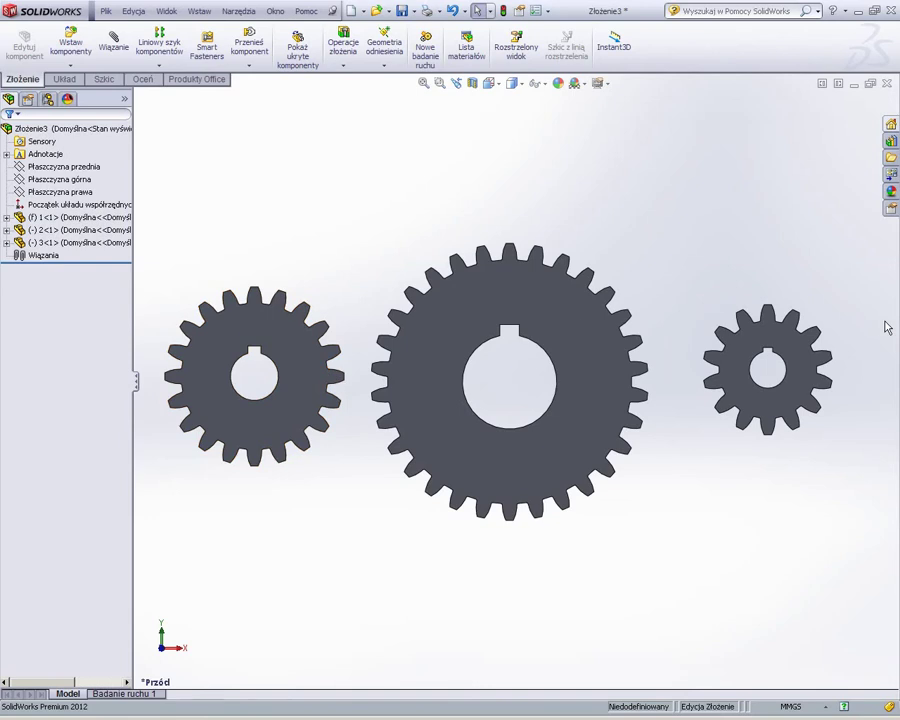
- Change the left gear in Złożenie3 from fixed to floating (Ruchomy)
{"action": "left_click", "coordinate": [320, 342]}
{"action": "right_click", "coordinate": [316, 344]}
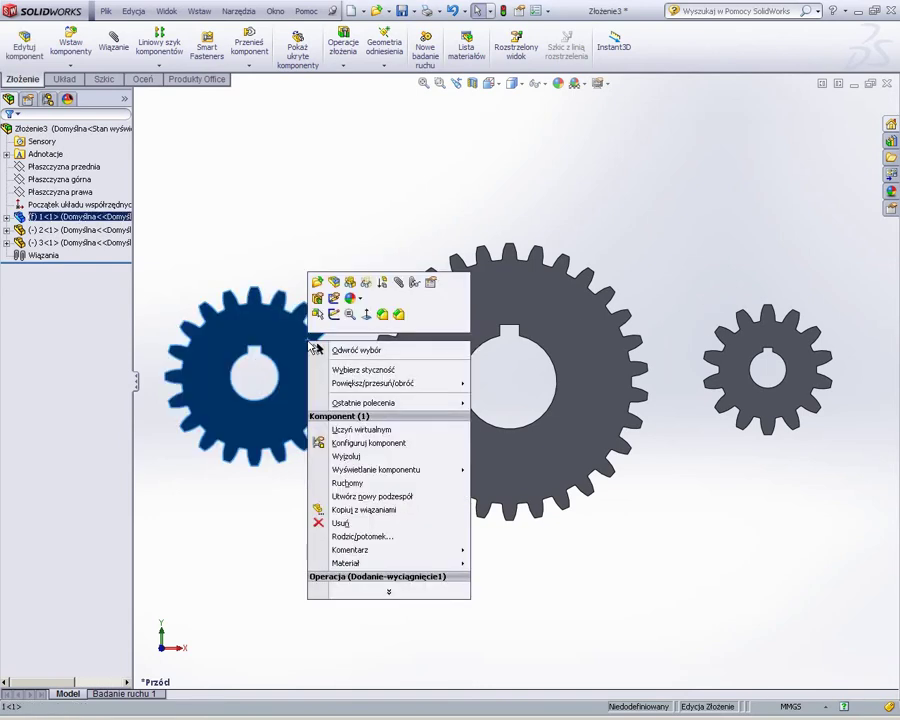
{"action": "left_click", "coordinate": [379, 484]}
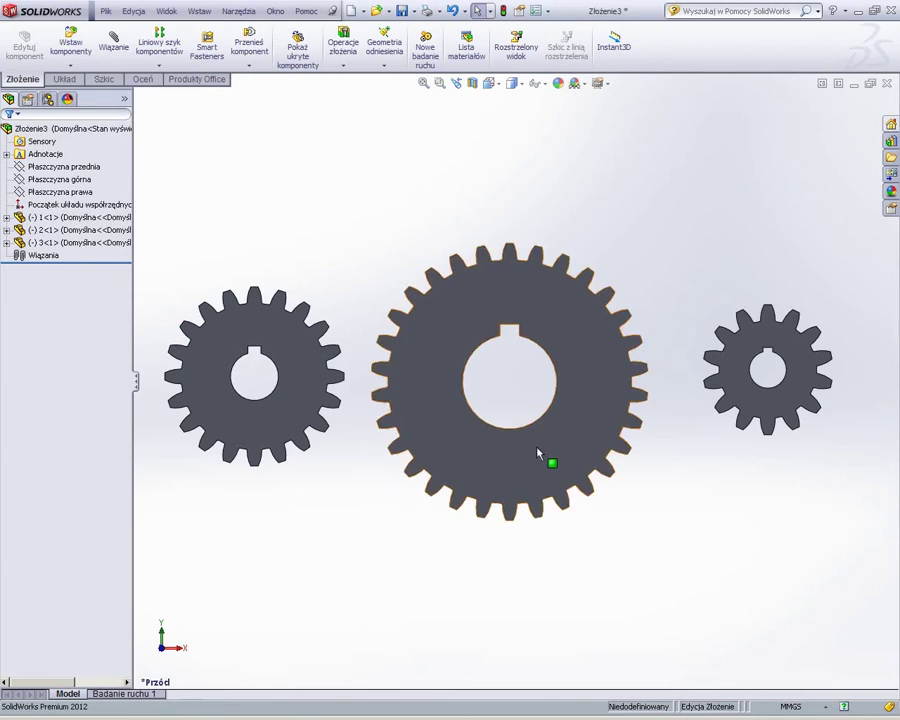
- Orbit to an angled 3D view and select the left gear's front face
{"action": "scroll", "coordinate": [515, 407], "scroll_direction": "up", "scroll_amount": 3}
{"action": "middle_click_drag", "start_coordinate": [566, 267], "coordinate": [679, 277]}
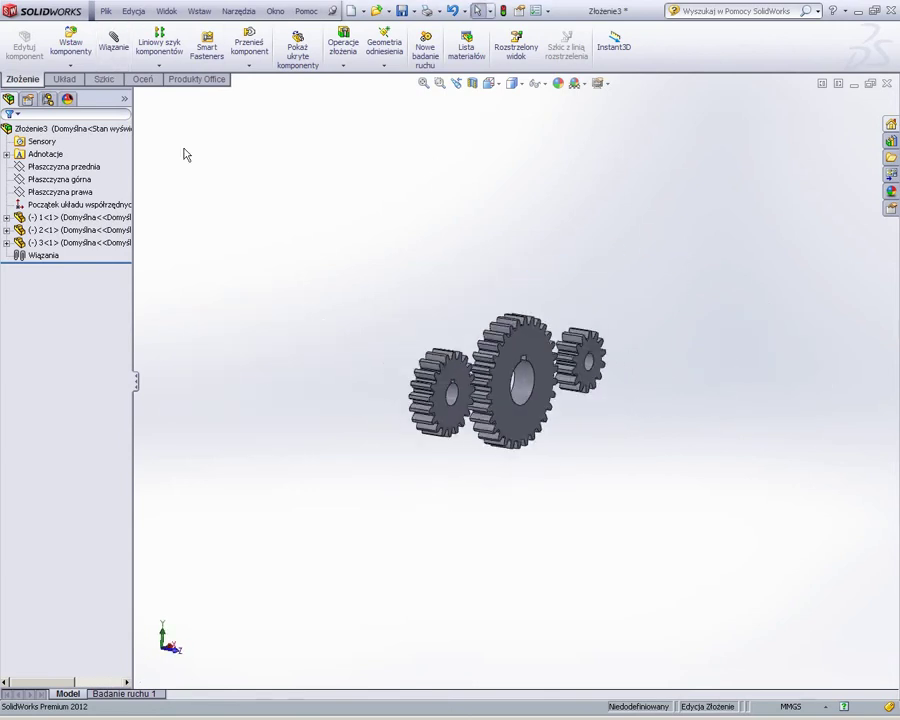
{"action": "scroll", "coordinate": [468, 362], "scroll_direction": "down", "scroll_amount": 3}
{"action": "left_click", "coordinate": [470, 352]}
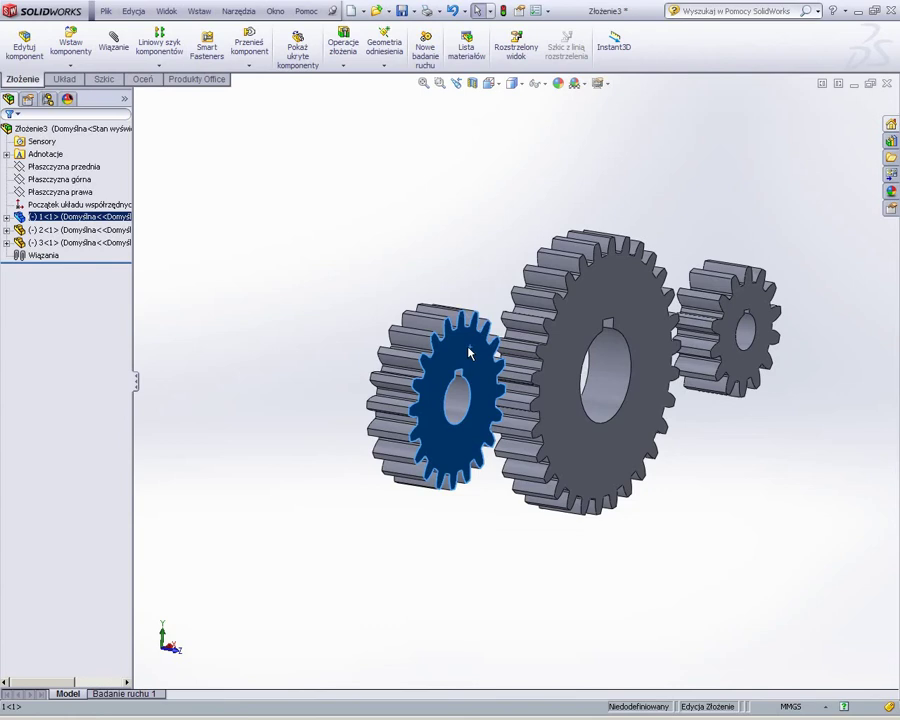
- Mate the left gear's face coincident to Płaszczyzna przednia
{"action": "left_click", "coordinate": [110, 45]}
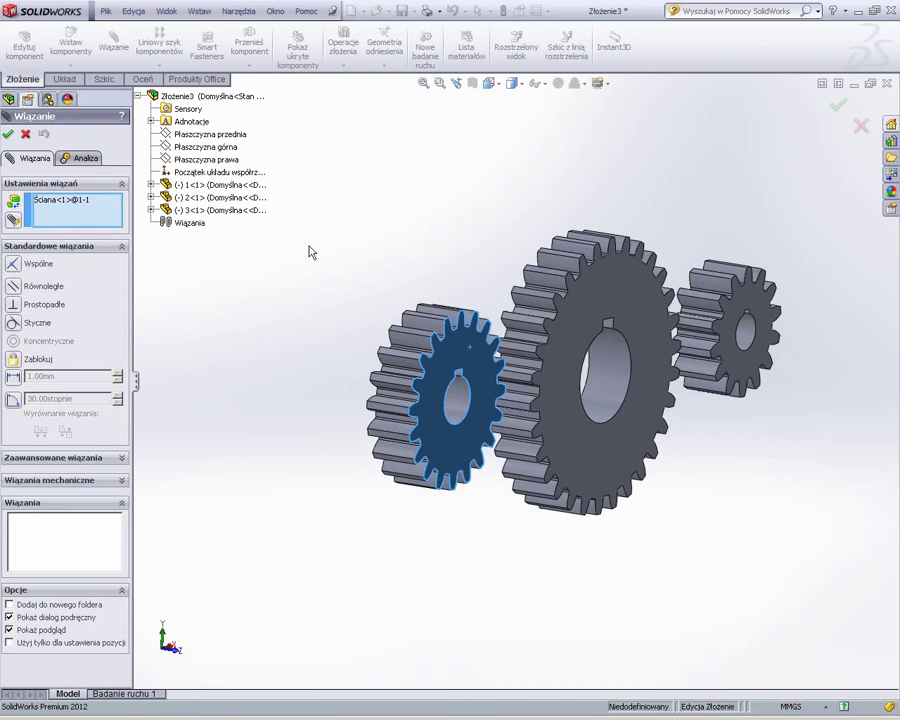
{"action": "left_click", "coordinate": [229, 134]}
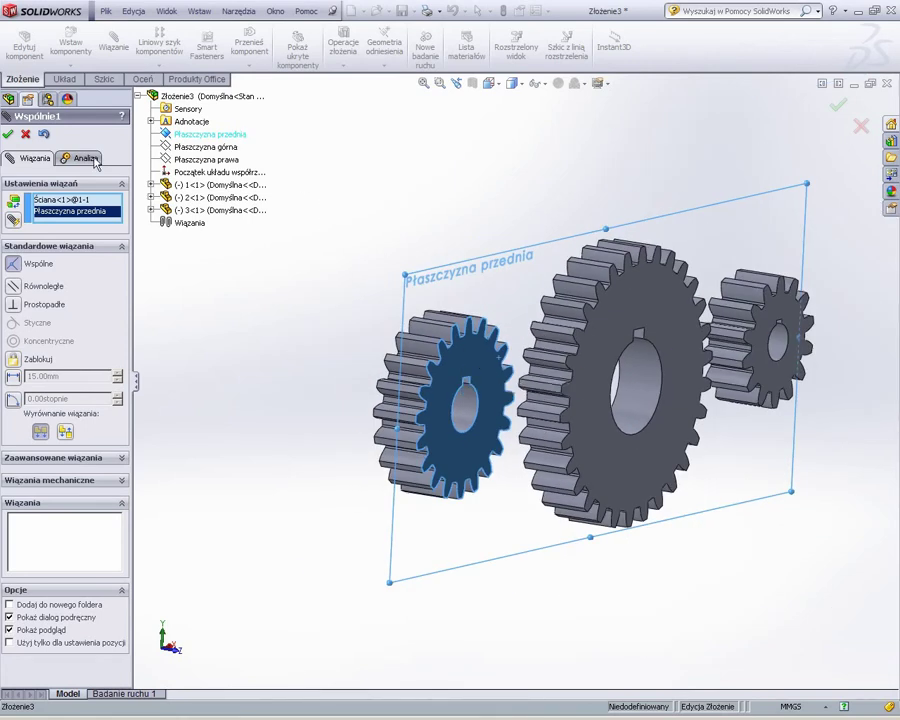
{"action": "left_click", "coordinate": [15, 136]}
- Make the large middle gear's face coincident with the left gear's face
{"action": "scroll", "coordinate": [700, 370], "scroll_direction": "down", "scroll_amount": 3}
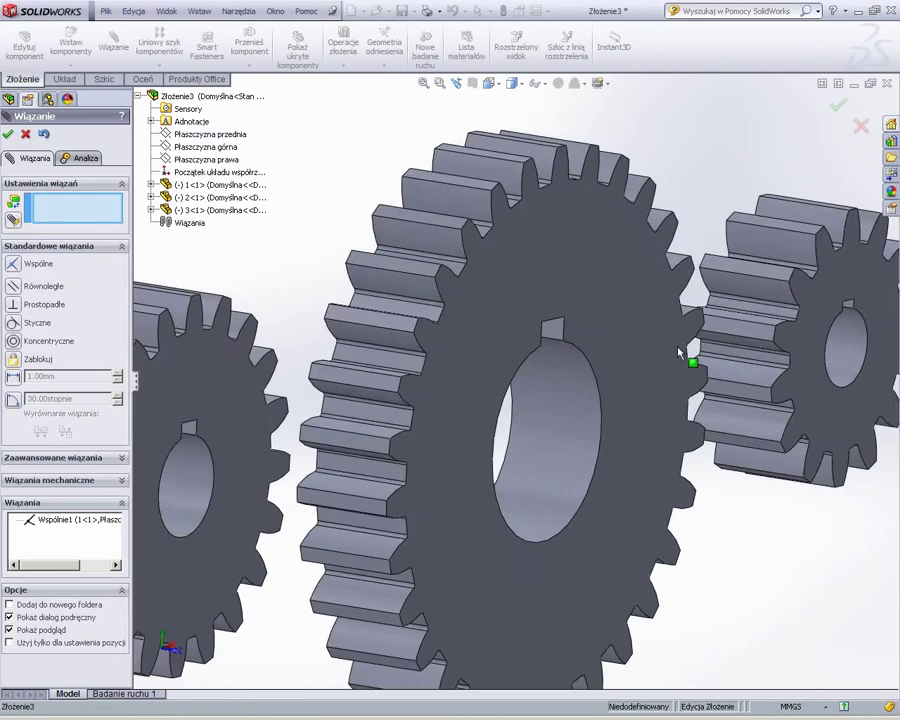
{"action": "left_click", "coordinate": [606, 258]}
{"action": "scroll", "coordinate": [487, 360], "scroll_direction": "up", "scroll_amount": 3}
{"action": "left_click", "coordinate": [342, 388]}
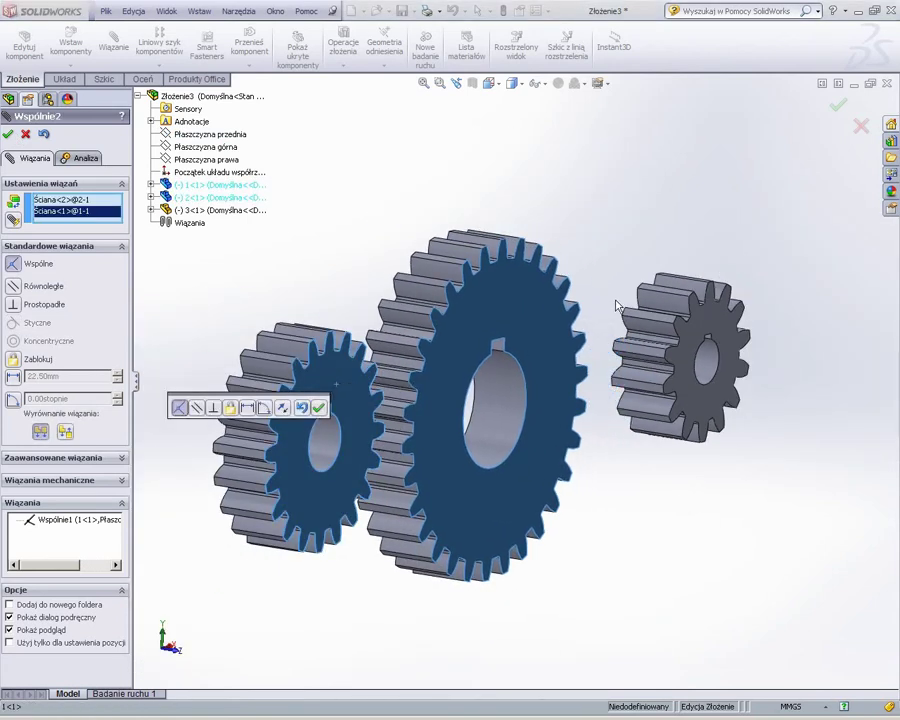
{"action": "scroll", "coordinate": [608, 410], "scroll_direction": "up", "scroll_amount": 2}
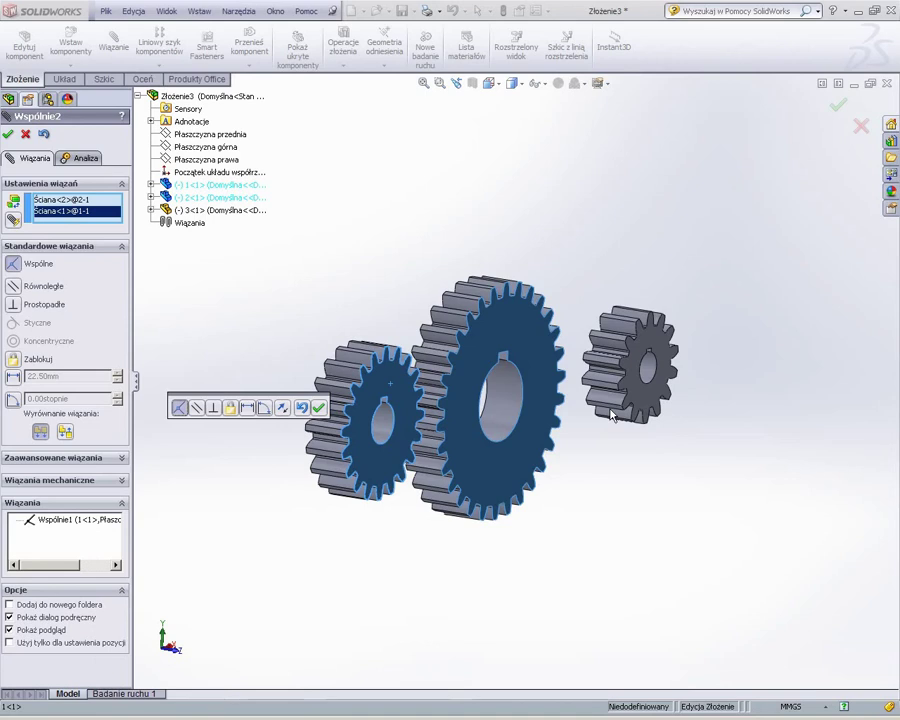
{"action": "scroll", "coordinate": [530, 403], "scroll_direction": "down", "scroll_amount": 2}
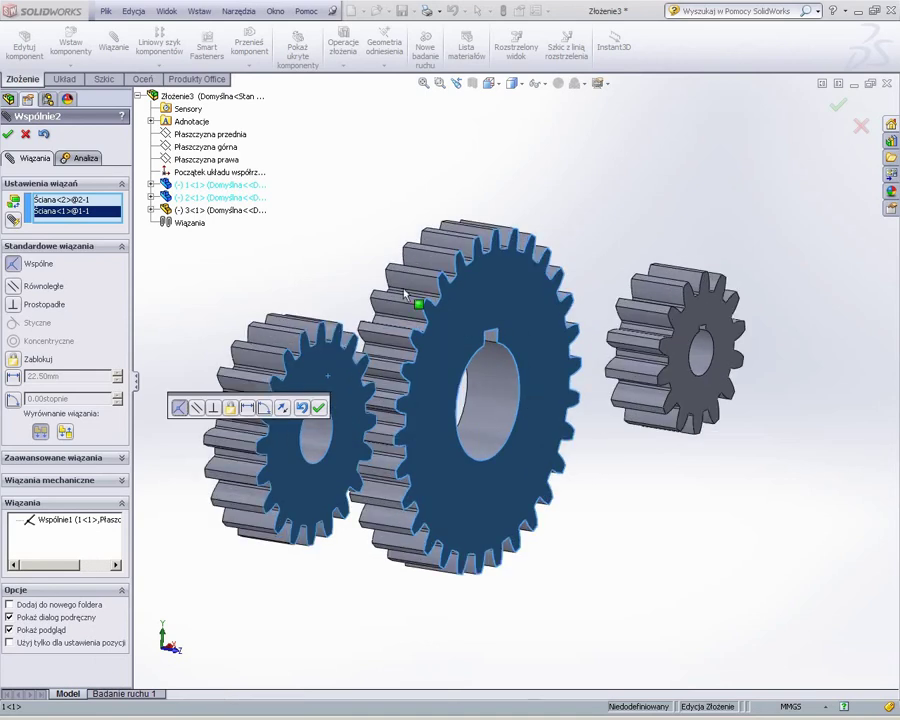
{"action": "left_click", "coordinate": [8, 134]}
- Make the right gear's face coincident with the large gear's face
{"action": "left_click", "coordinate": [716, 314]}
{"action": "left_click", "coordinate": [536, 316]}
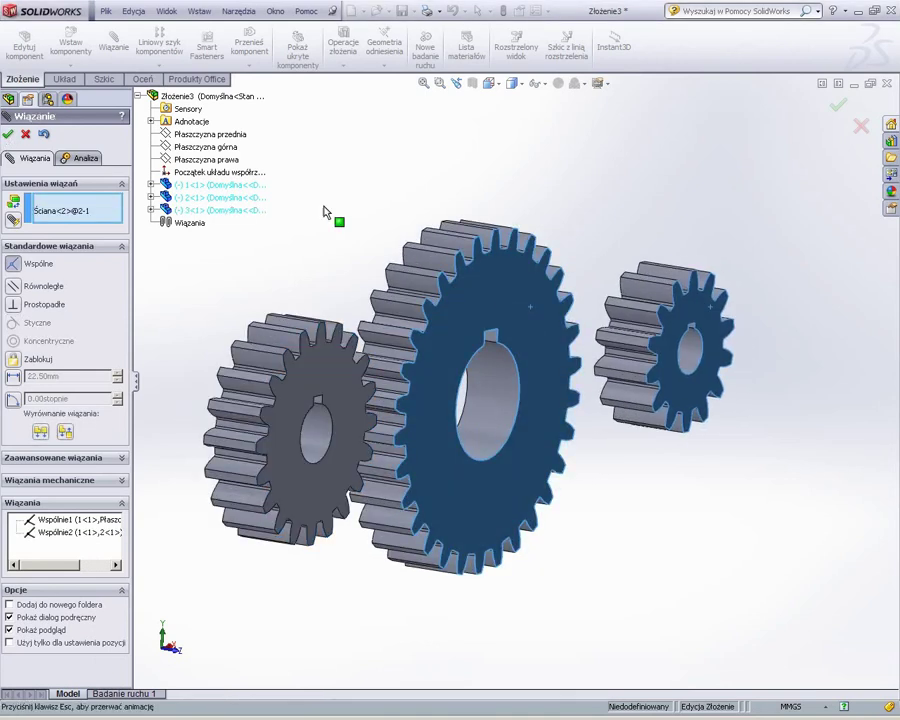
{"action": "left_click", "coordinate": [8, 134]}
{"action": "scroll", "coordinate": [574, 424], "scroll_direction": "up", "scroll_amount": 5}
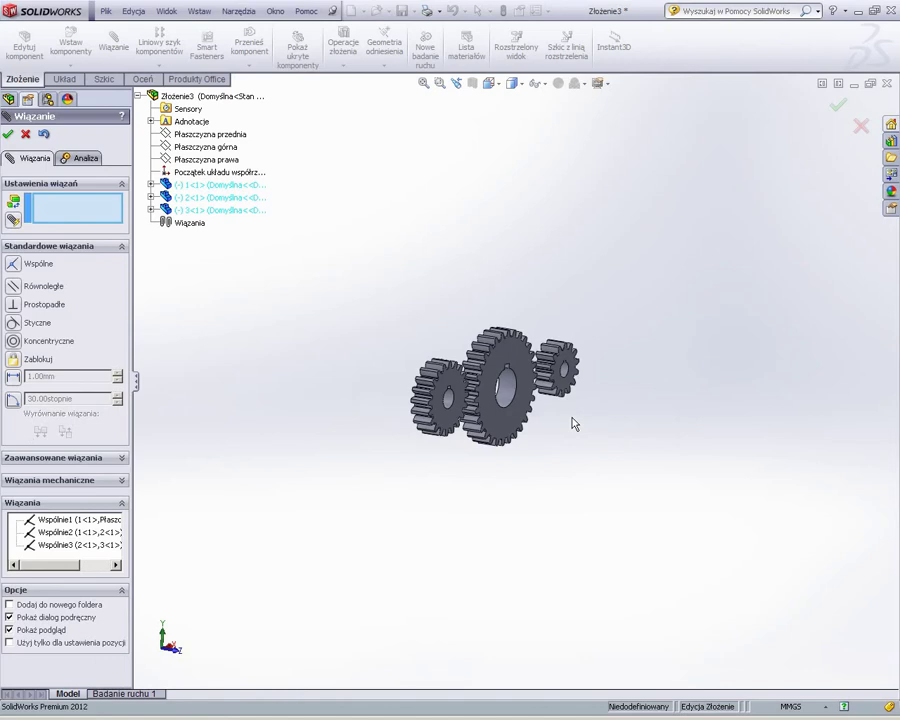
{"action": "mouse_move", "coordinate": [574, 424]}
{"action": "middle_mouse_down"}
{"action": "mouse_move", "coordinate": [458, 426]}
{"action": "mouse_move", "coordinate": [569, 426]}
{"action": "middle_mouse_up"}
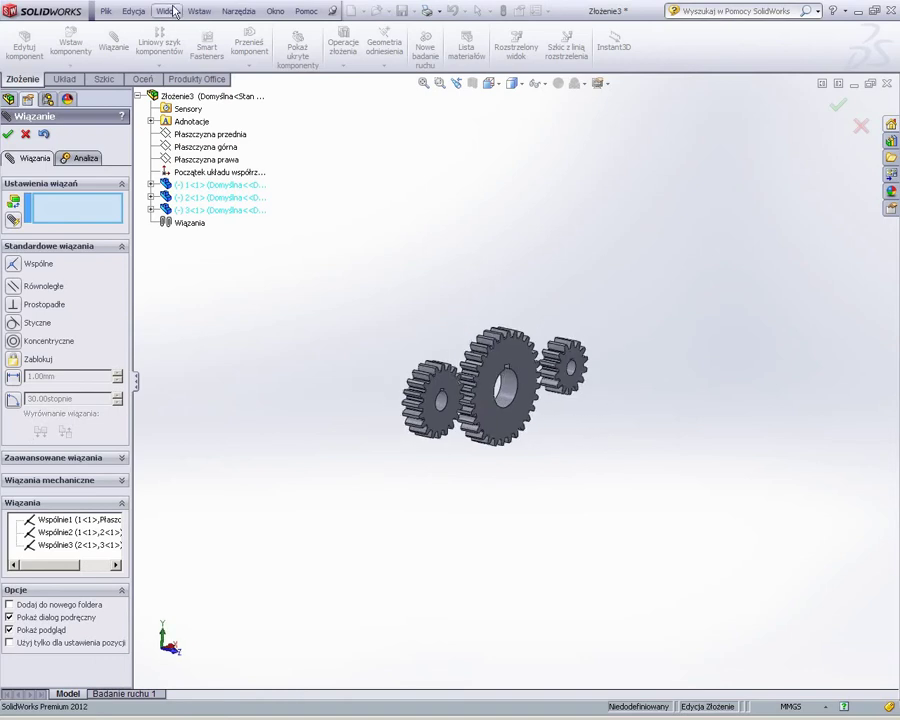
- Show the temporary axes through the gears
{"action": "left_click", "coordinate": [131, 11]}
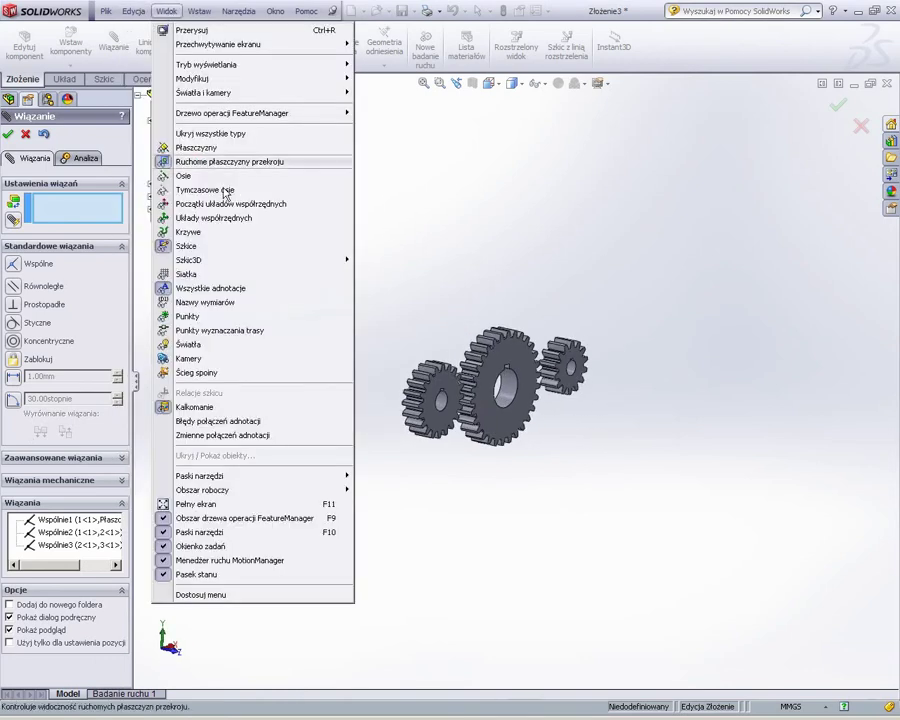
{"action": "left_click", "coordinate": [226, 190]}
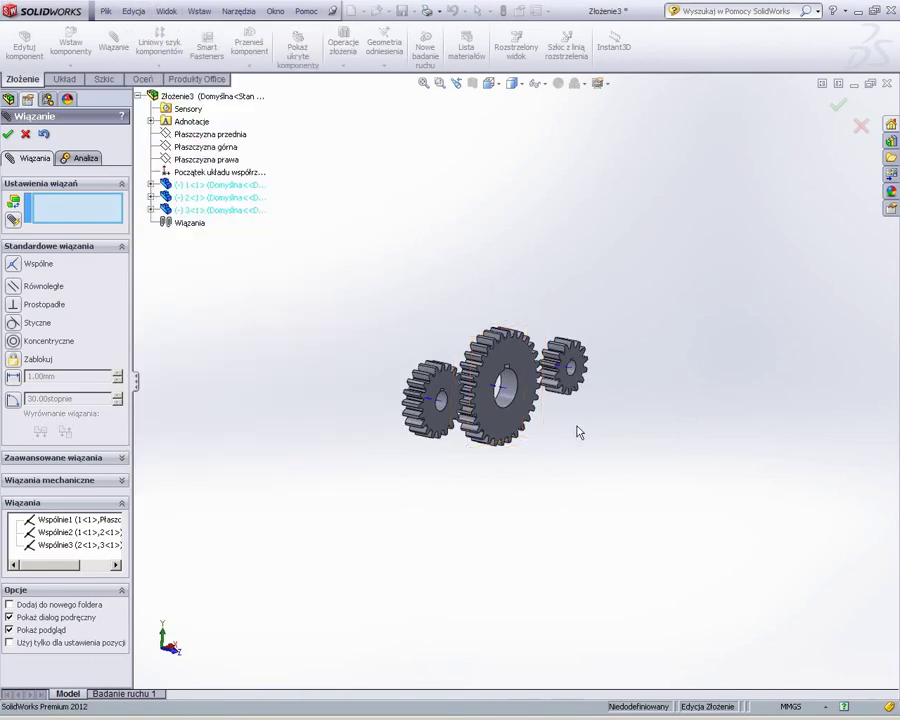
{"action": "scroll", "coordinate": [578, 432], "scroll_direction": "down", "scroll_amount": 2}
{"action": "scroll", "coordinate": [490, 418], "scroll_direction": "down", "scroll_amount": 5}
{"action": "scroll", "coordinate": [470, 460], "scroll_direction": "up", "scroll_amount": 2}
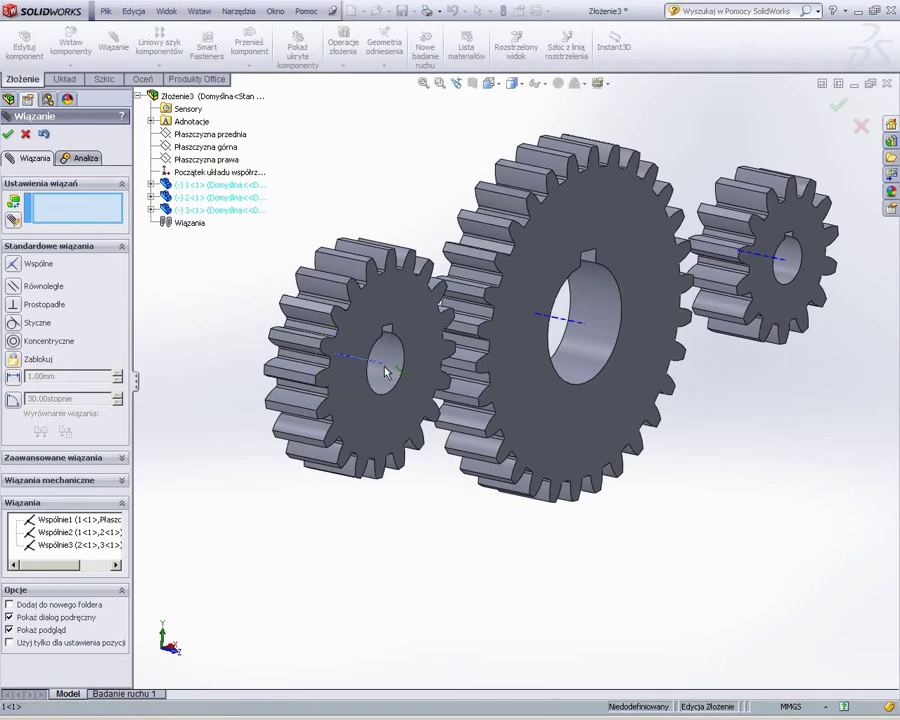
- Mate the left gear's temporary axis coincident to Płaszczyzna górna (Wspólnie4)
{"action": "left_click", "coordinate": [383, 364]}
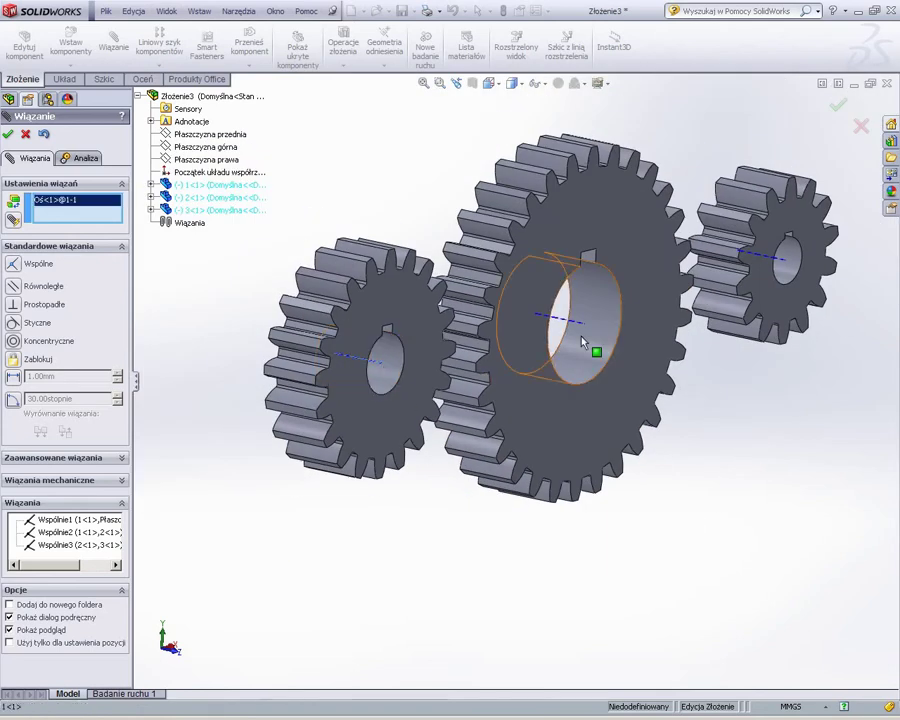
{"action": "left_click", "coordinate": [238, 148]}
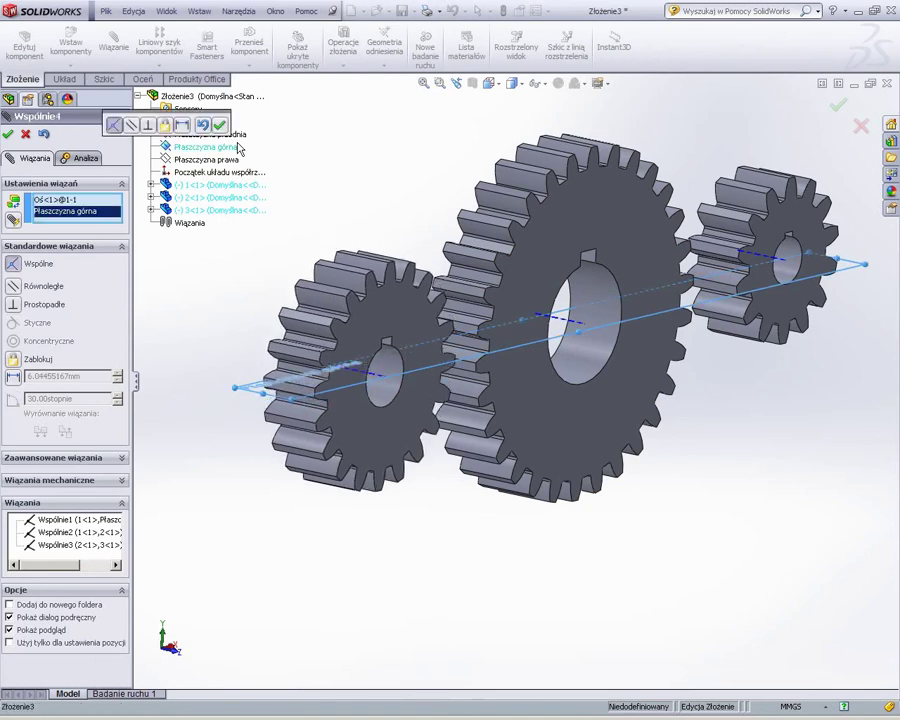
{"action": "mouse_move", "coordinate": [425, 375]}
{"action": "middle_mouse_down"}
{"action": "mouse_move", "coordinate": [357, 386]}
{"action": "mouse_move", "coordinate": [398, 426]}
{"action": "middle_mouse_up"}
{"action": "scroll", "coordinate": [372, 398], "scroll_direction": "down", "scroll_amount": 3}
{"action": "scroll", "coordinate": [412, 367], "scroll_direction": "down", "scroll_amount": 2}
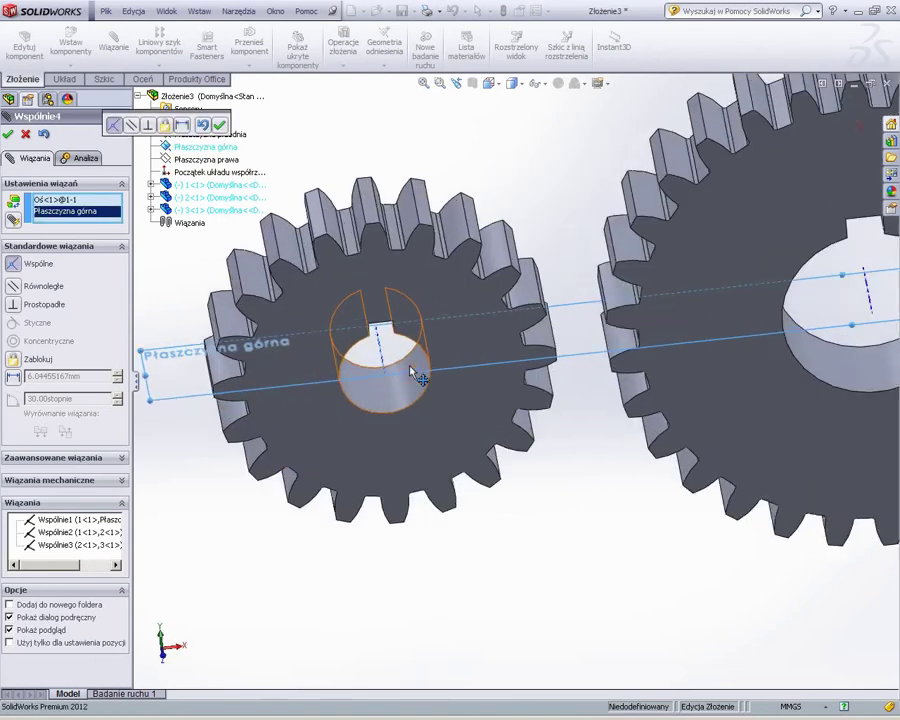
{"action": "scroll", "coordinate": [430, 373], "scroll_direction": "down", "scroll_amount": 3}
{"action": "scroll", "coordinate": [430, 372], "scroll_direction": "up", "scroll_amount": 4}
{"action": "scroll", "coordinate": [455, 378], "scroll_direction": "up", "scroll_amount": 2}
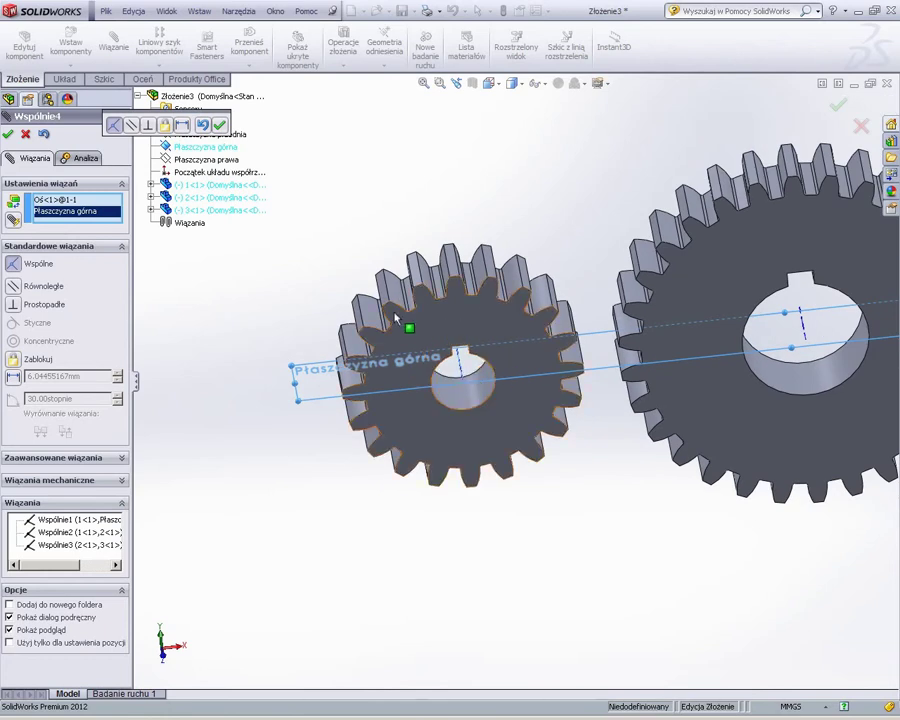
{"action": "left_click", "coordinate": [219, 124]}
- Mate the large gear's axis coincident to the Top Plane
{"action": "scroll", "coordinate": [510, 362], "scroll_direction": "up", "scroll_amount": 3}
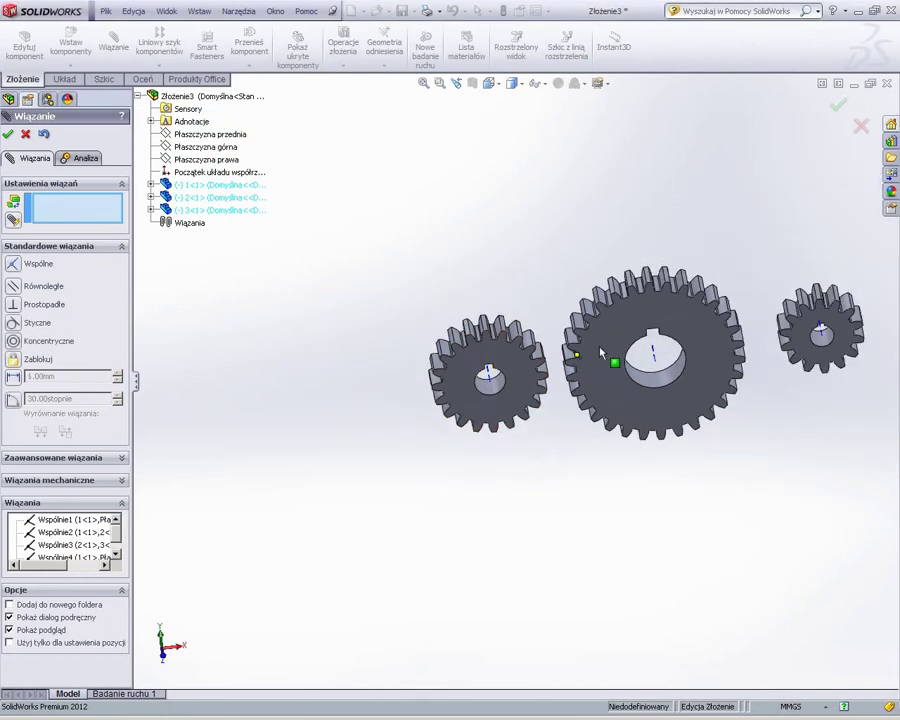
{"action": "scroll", "coordinate": [612, 372], "scroll_direction": "down", "scroll_amount": 3}
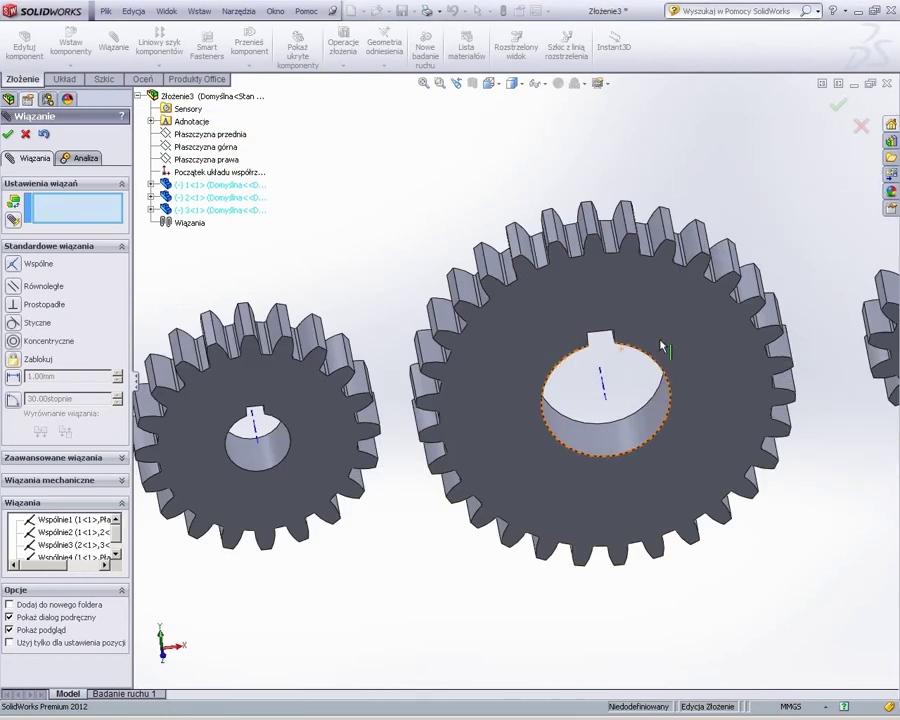
{"action": "left_click", "coordinate": [604, 393]}
{"action": "left_click", "coordinate": [186, 147]}
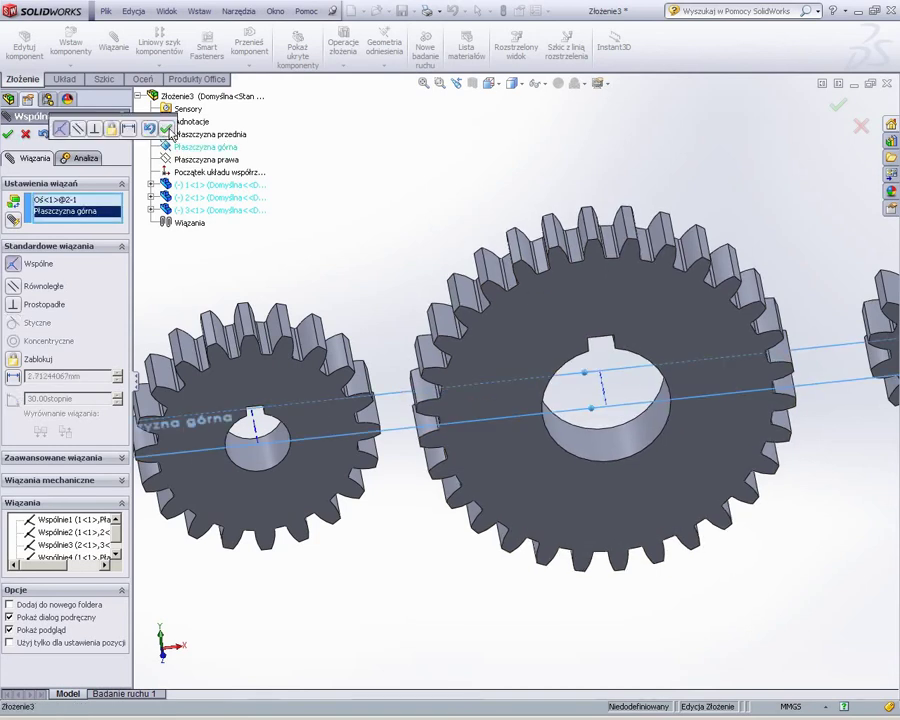
{"action": "left_click", "coordinate": [167, 129]}
- Mate the right gear's axis coincident to the Top Plane
{"action": "scroll", "coordinate": [301, 314], "scroll_direction": "up", "scroll_amount": 2}
{"action": "scroll", "coordinate": [636, 336], "scroll_direction": "down", "scroll_amount": 2}
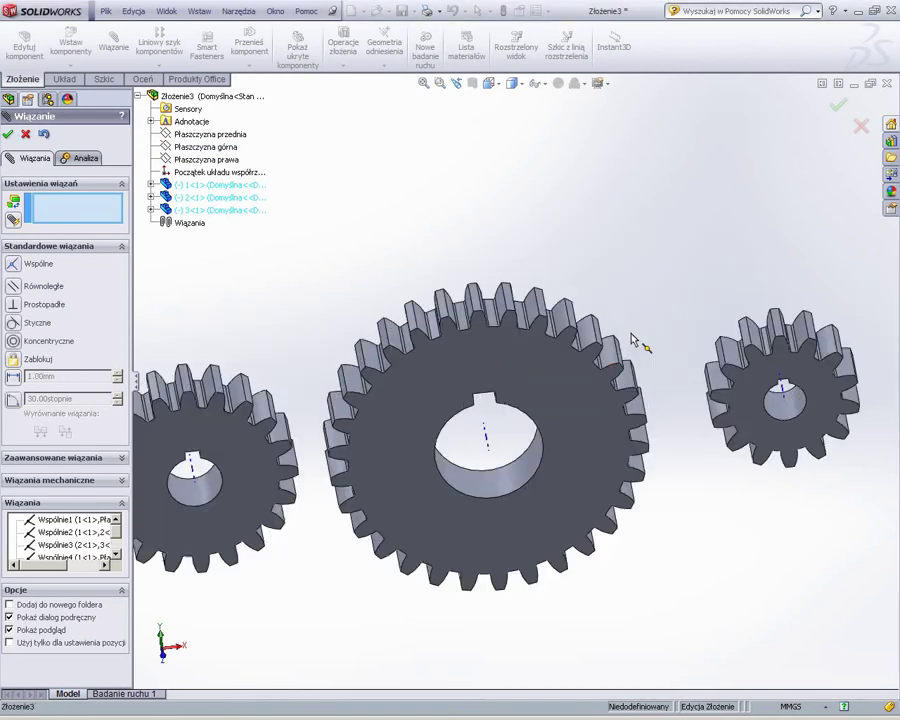
{"action": "left_click", "coordinate": [784, 400]}
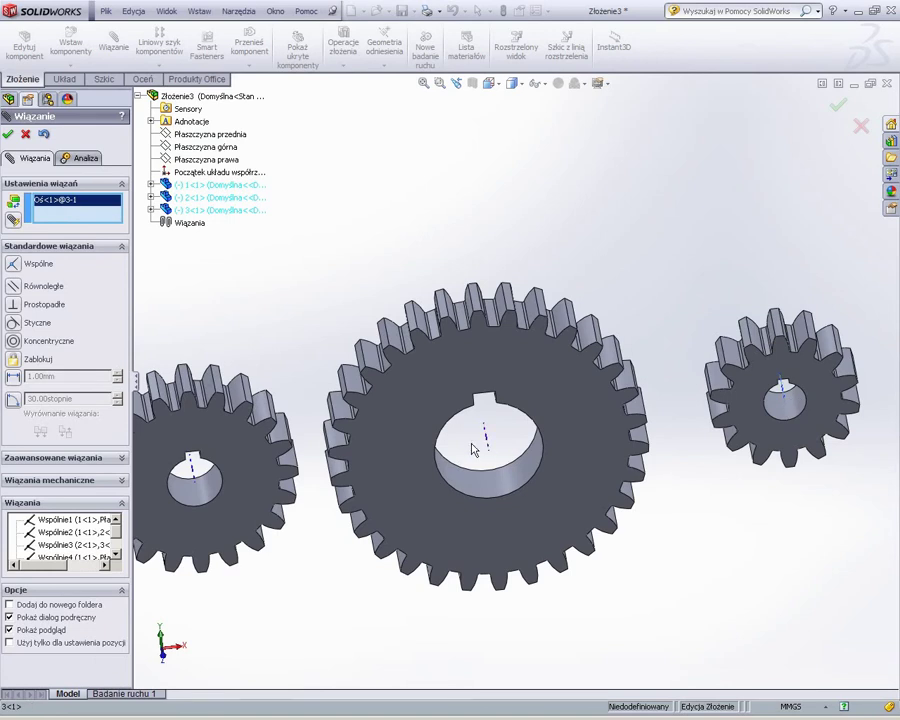
{"action": "left_click", "coordinate": [205, 147]}
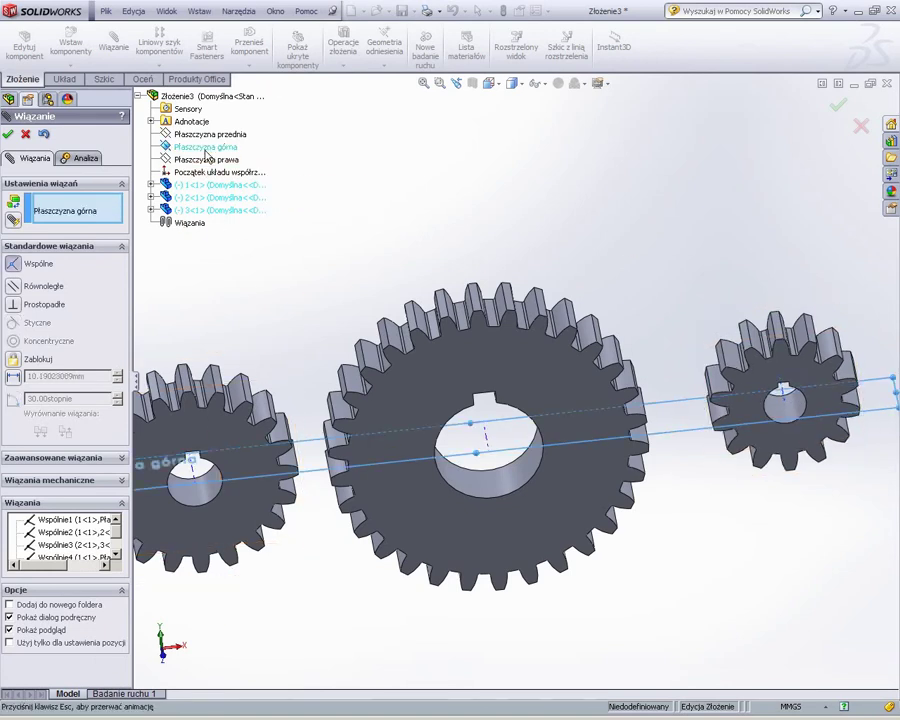
{"action": "left_click", "coordinate": [8, 134]}
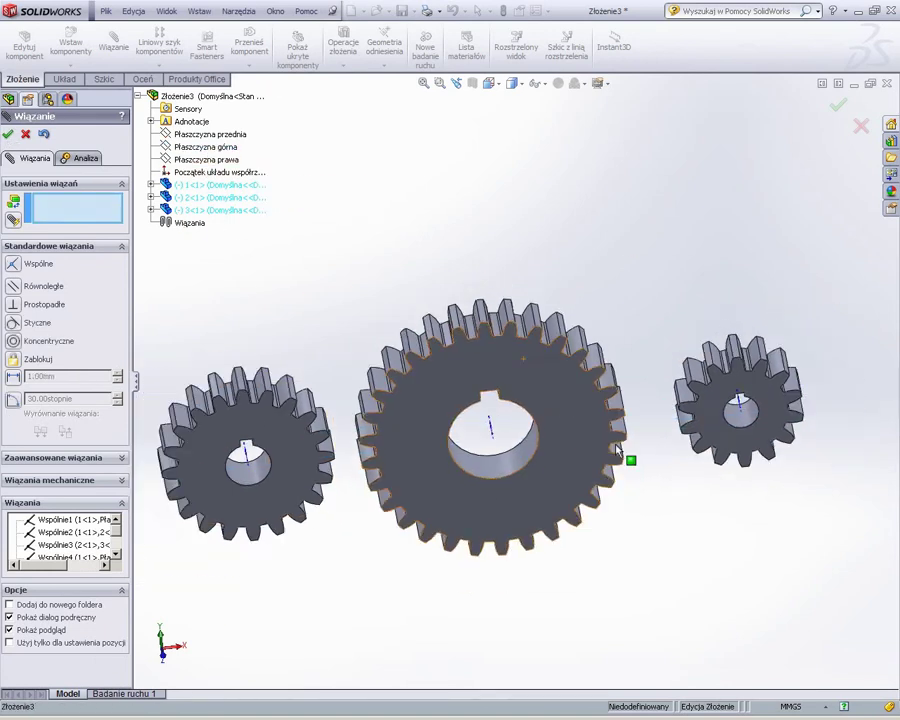
- Close the Mate tool and select the large gear
{"action": "scroll", "coordinate": [629, 458], "scroll_direction": "down", "scroll_amount": 5}
{"action": "left_click", "coordinate": [9, 134]}
{"action": "scroll", "coordinate": [562, 403], "scroll_direction": "up", "scroll_amount": 4}
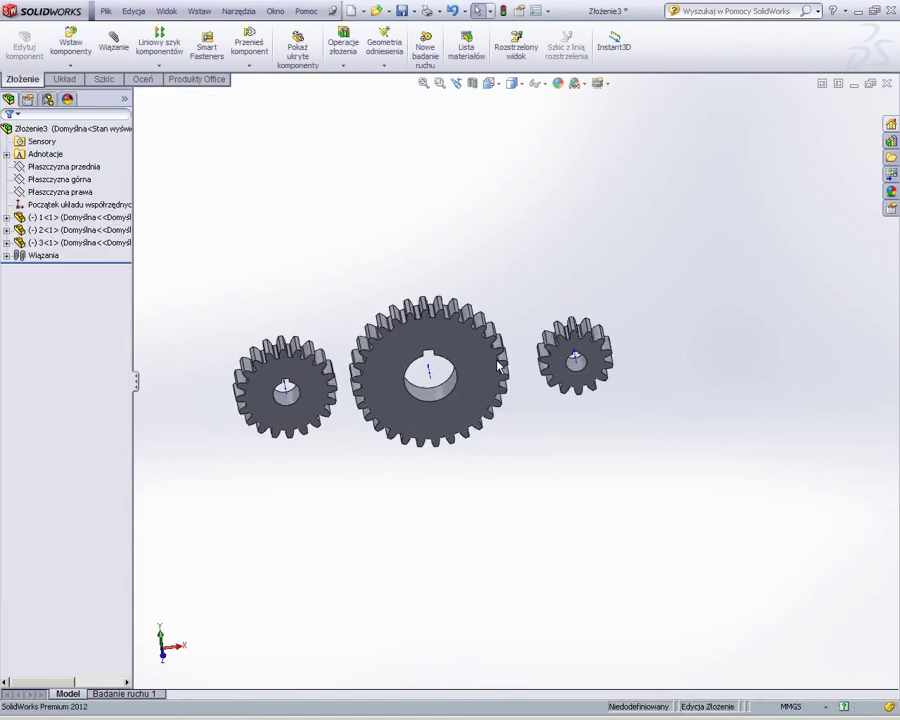
{"action": "left_click", "coordinate": [478, 342]}
- Drag the large gear to confirm it still rotates freely
{"action": "left_click_drag", "start_coordinate": [480, 344], "coordinate": [480, 344]}
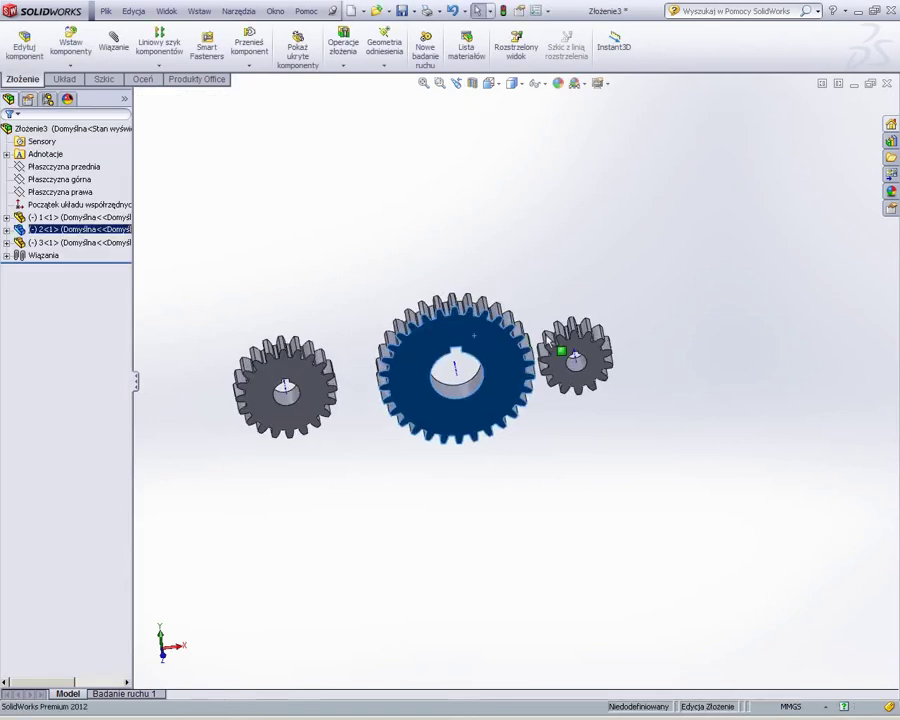
{"action": "left_click", "coordinate": [290, 274]}
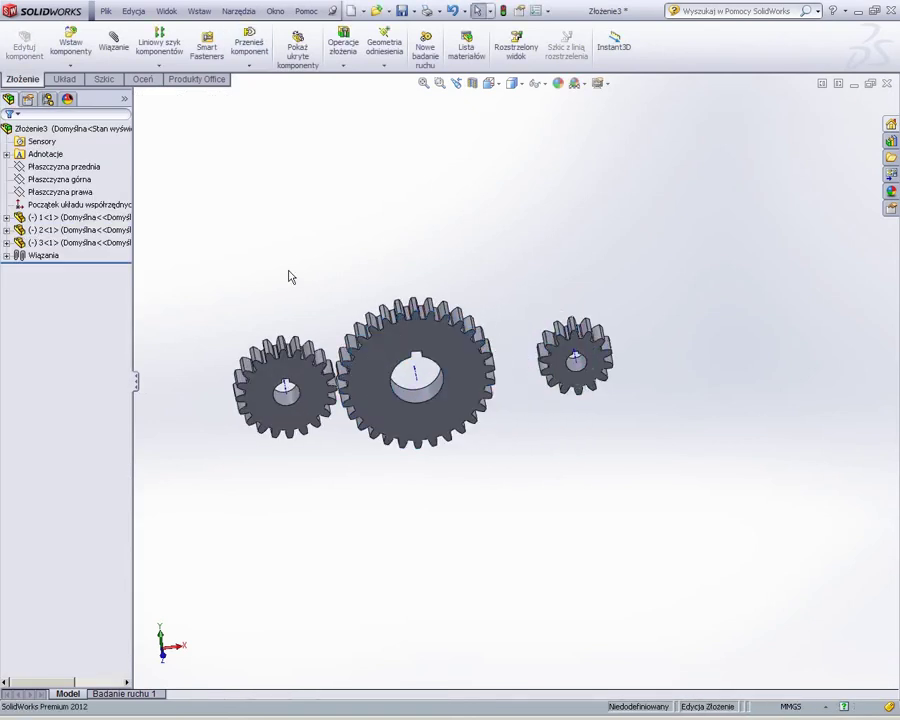
{"action": "left_click_drag", "start_coordinate": [398, 354], "coordinate": [396, 328]}
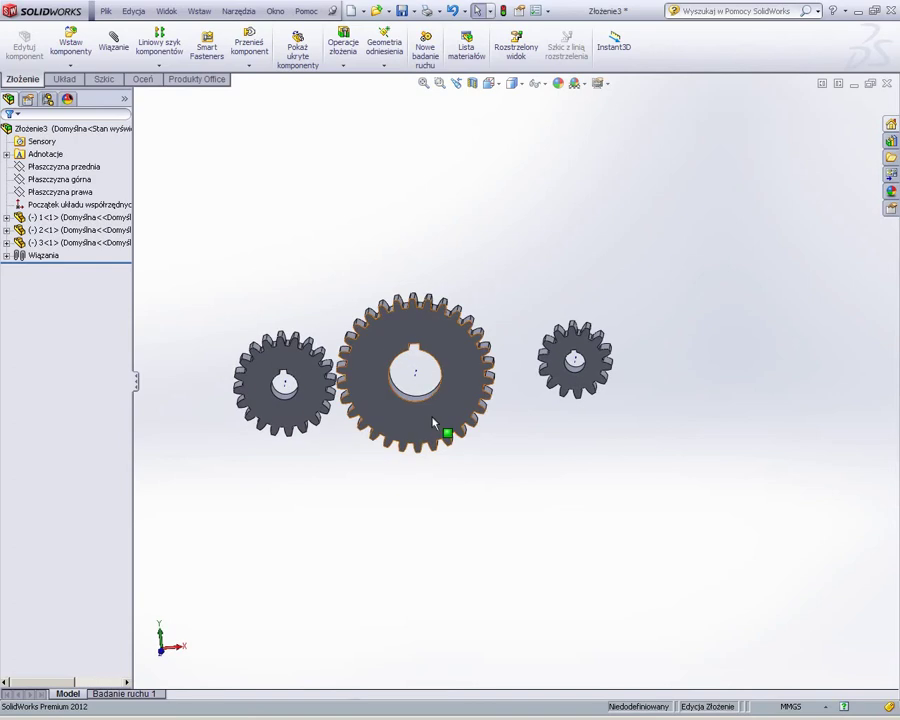
{"action": "scroll", "coordinate": [388, 365], "scroll_direction": "down", "scroll_amount": 3}
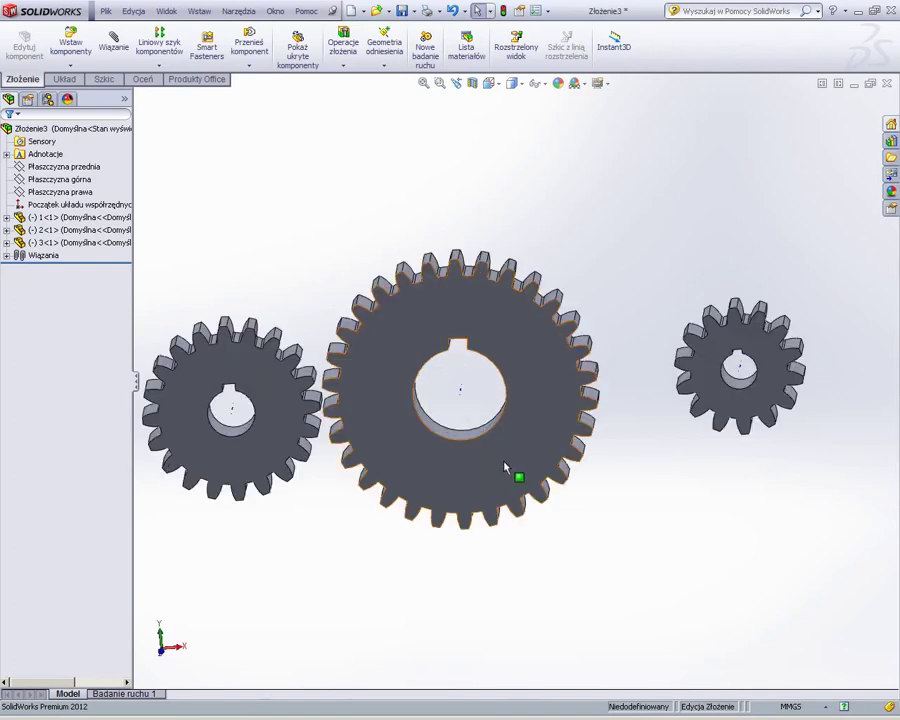
{"action": "left_click", "coordinate": [489, 481]}
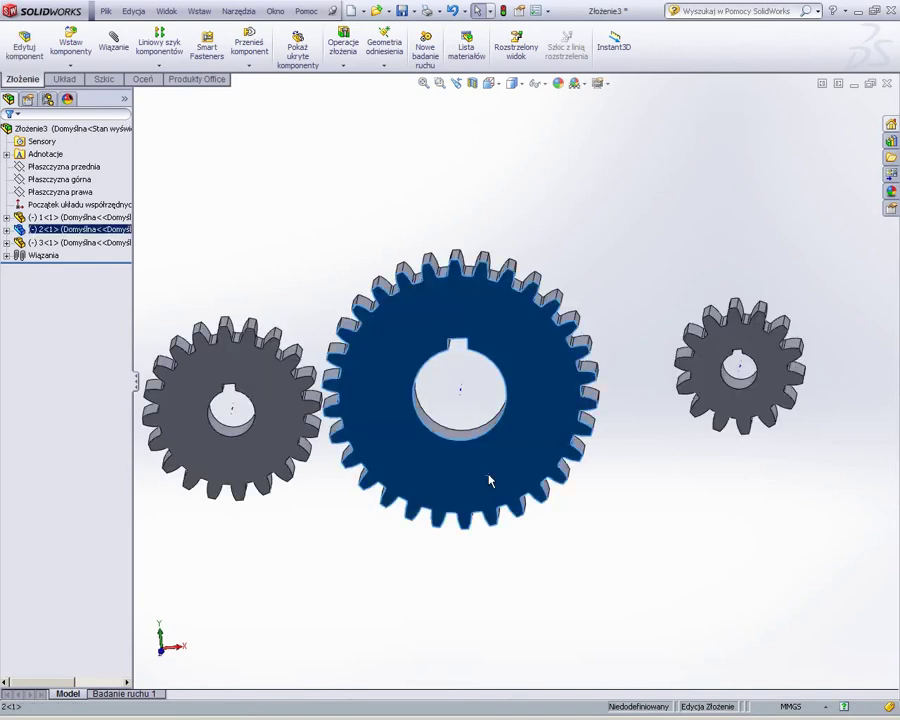
- Switch to isometric then front view and preview the sixth coincident mate's axis
{"action": "key", "text": "ctrl+7"}
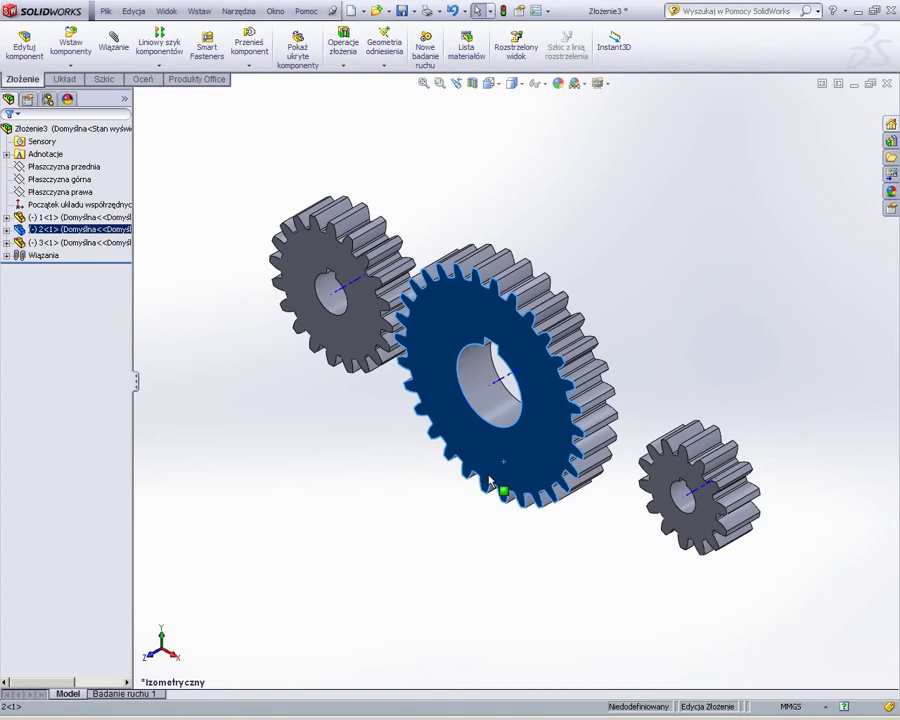
{"action": "key", "text": "ctrl+1"}
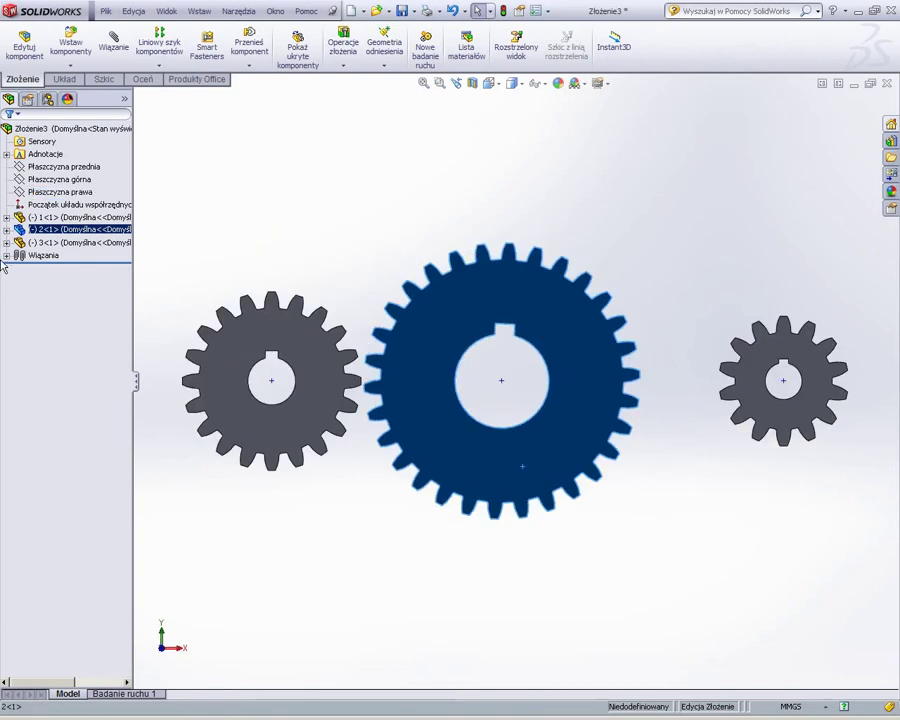
{"action": "left_click", "coordinate": [6, 257]}
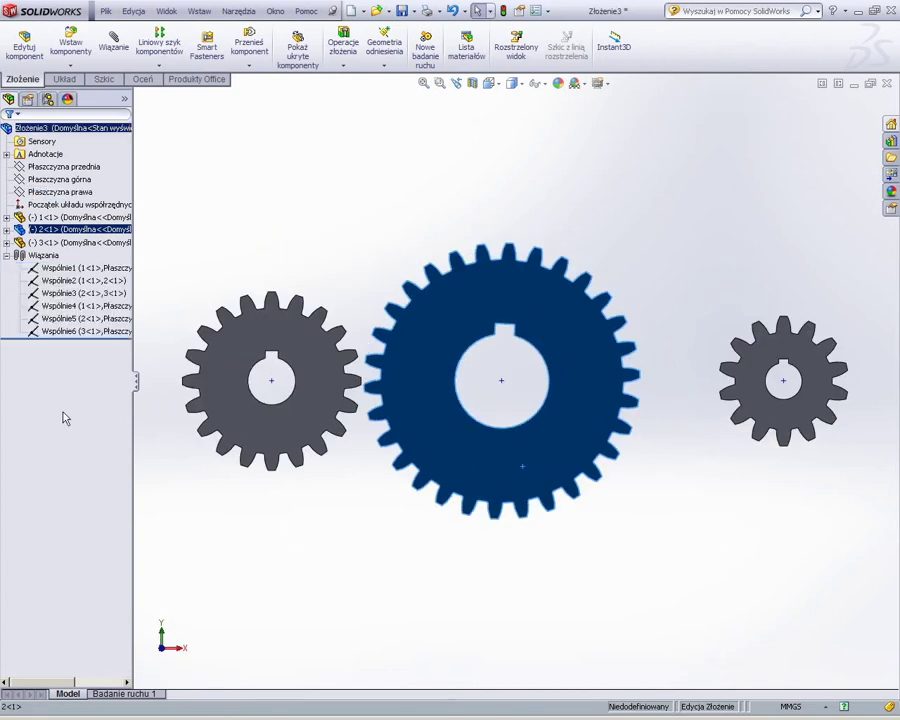
{"action": "left_click", "coordinate": [99, 331]}
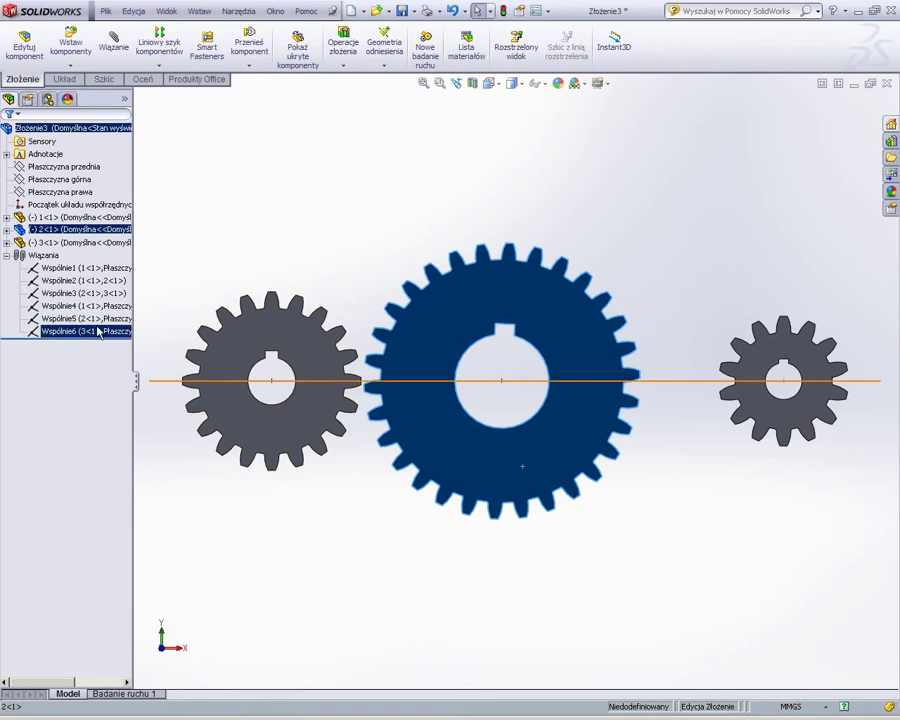
{"action": "key", "text": "Escape"}
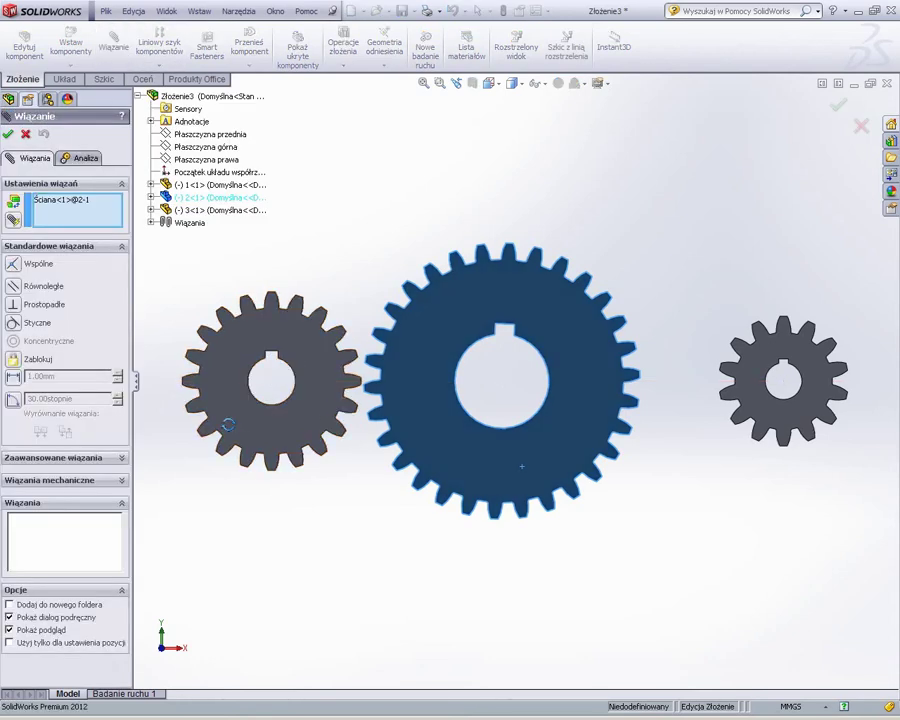
- Add a 133 mm distance mate between the left and large gear axes, removing the preselected face
{"action": "middle_click_drag", "start_coordinate": [298, 462], "coordinate": [262, 462]}
{"action": "scroll", "coordinate": [297, 405], "scroll_direction": "down", "scroll_amount": 3}
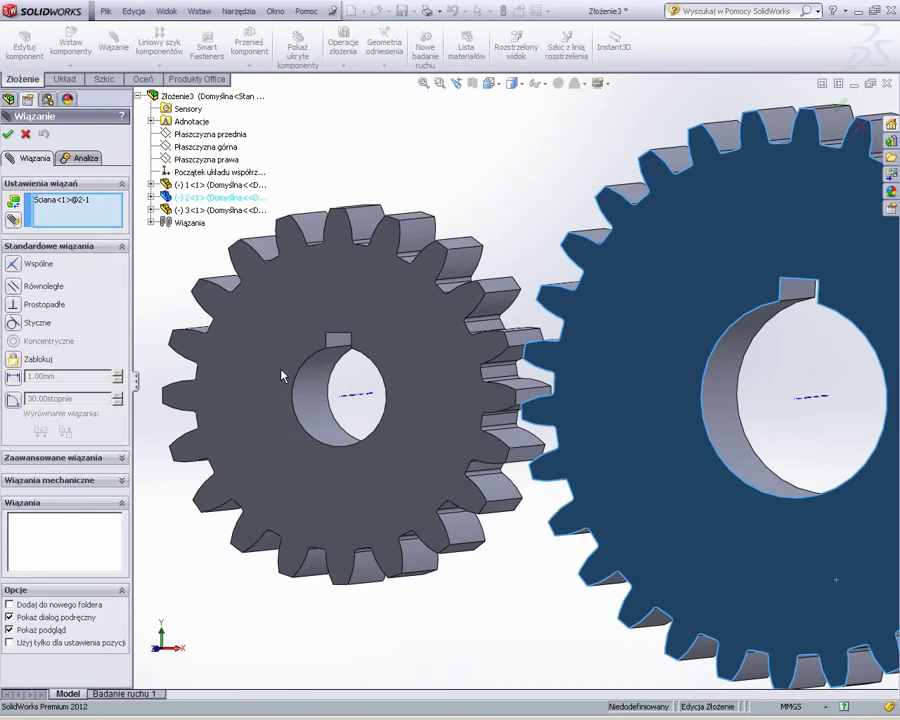
{"action": "left_click", "coordinate": [70, 204]}
{"action": "key", "text": "Delete"}
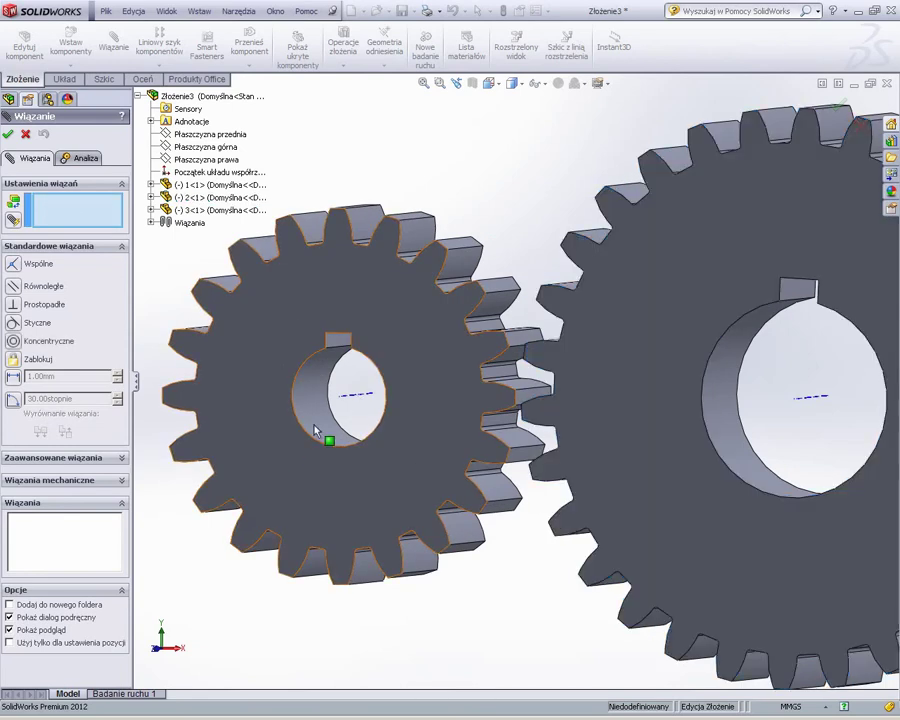
{"action": "left_click", "coordinate": [357, 396]}
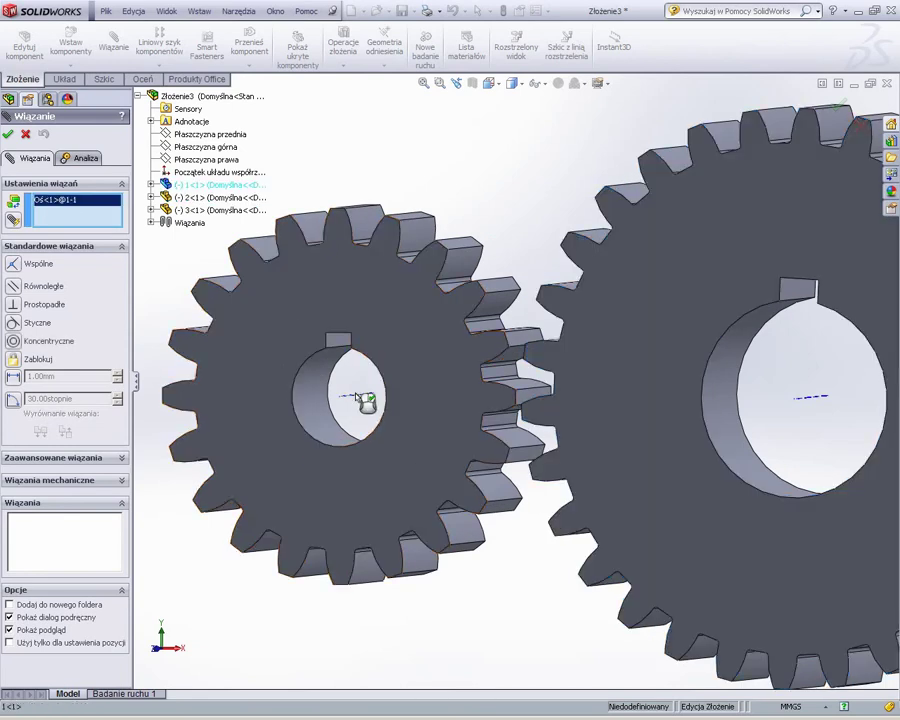
{"action": "left_click", "coordinate": [811, 397]}
{"action": "left_click", "coordinate": [13, 377]}
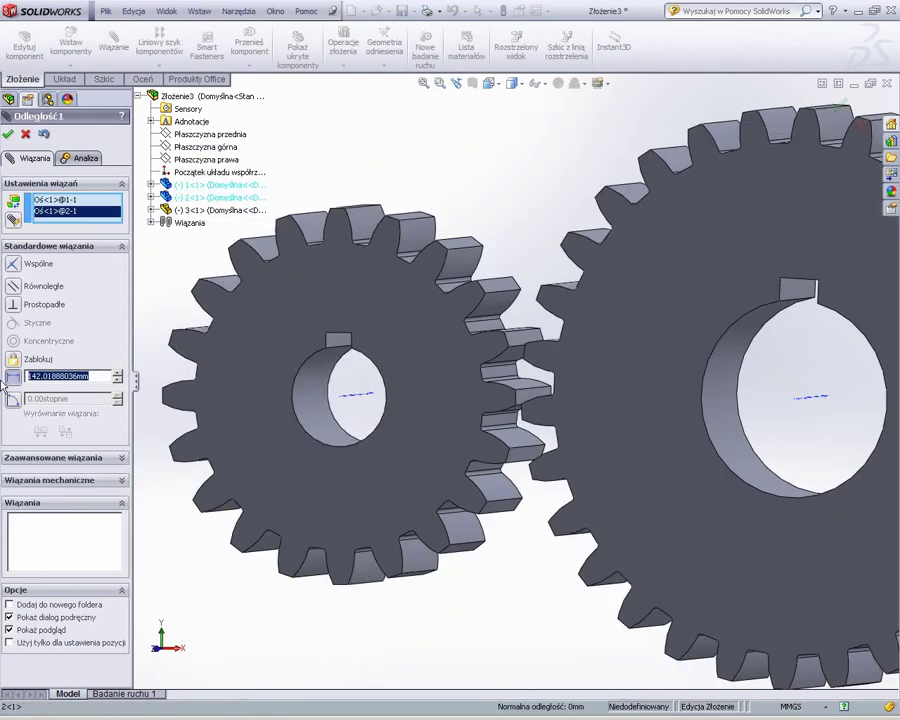
{"action": "type", "text": "133"}
{"action": "key", "text": "Return"}
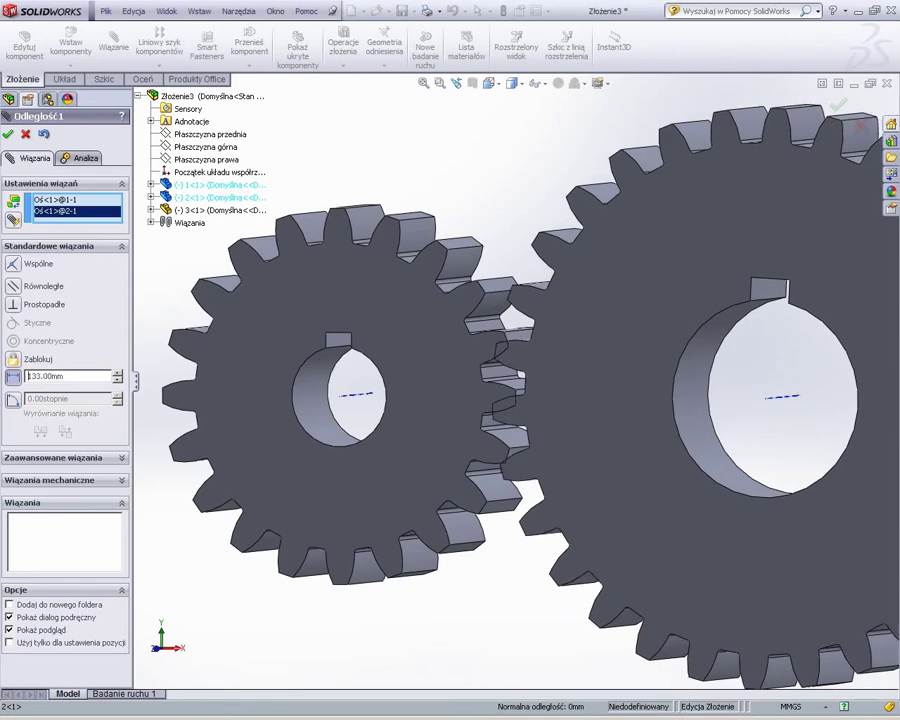
- Accept the 133 mm mate and set the large and right gear axes 118 mm apart
{"action": "key", "text": "f"}
{"action": "left_click", "coordinate": [8, 135]}
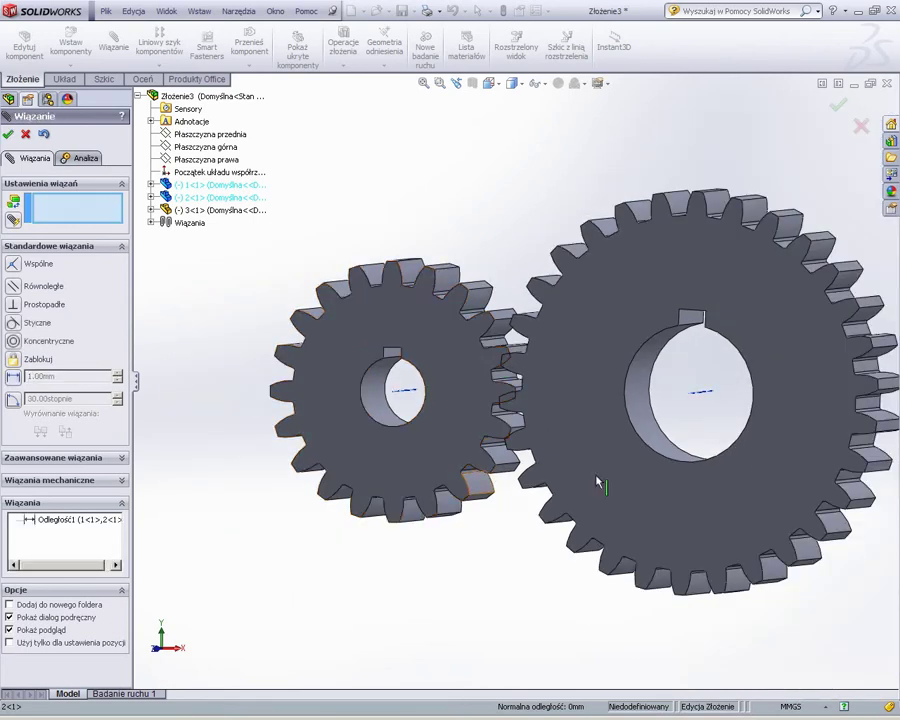
{"action": "scroll", "coordinate": [629, 405], "scroll_direction": "up", "scroll_amount": 3}
{"action": "left_click", "coordinate": [612, 392]}
{"action": "scroll", "coordinate": [784, 408], "scroll_direction": "down", "scroll_amount": 3}
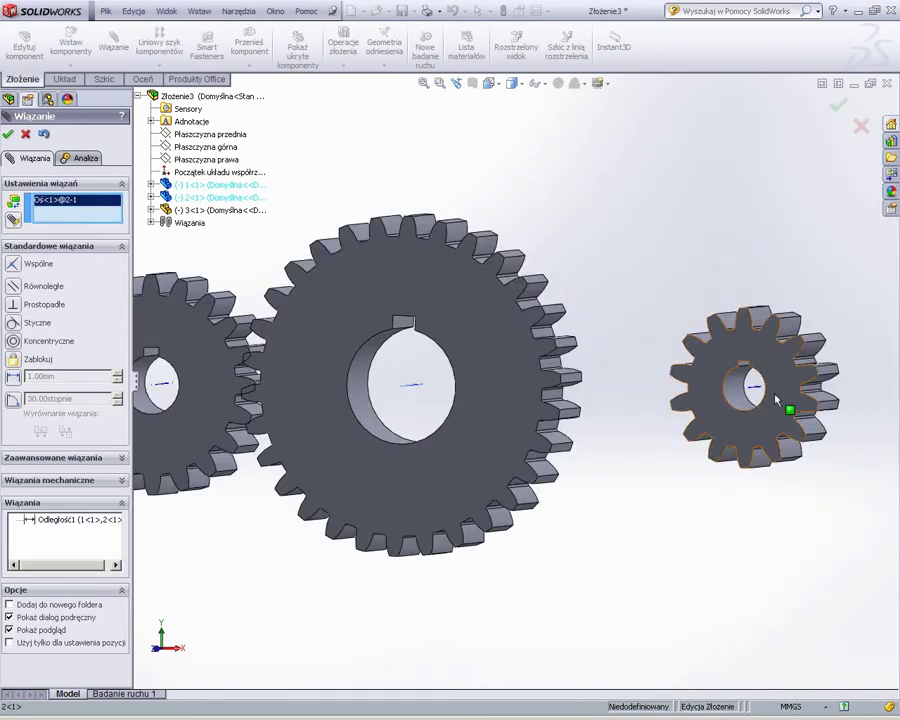
{"action": "left_click", "coordinate": [160, 383]}
{"action": "left_click", "coordinate": [13, 376]}
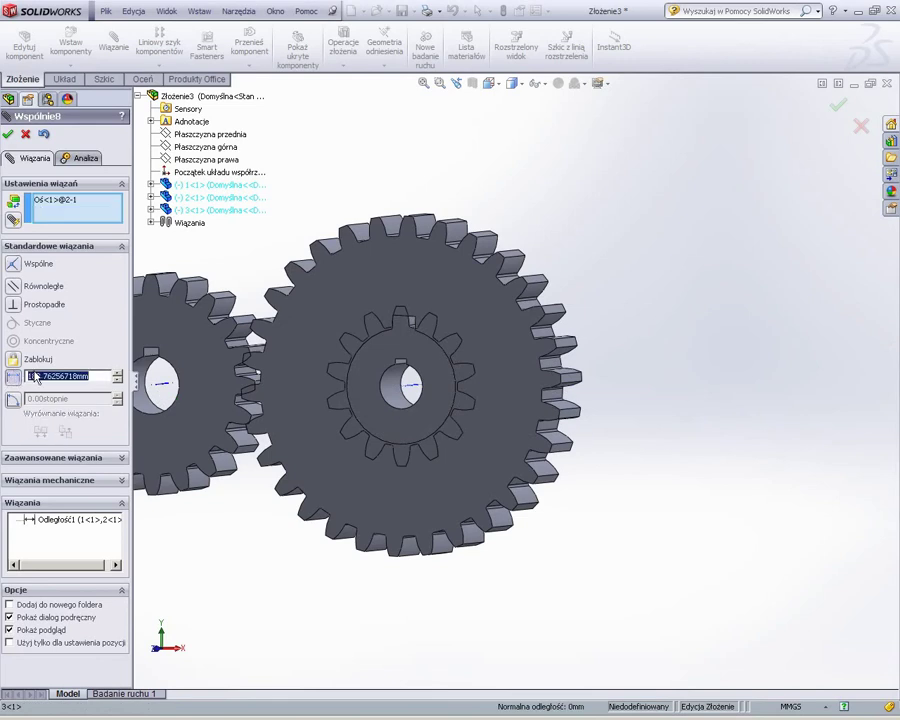
{"action": "type", "text": "118"}
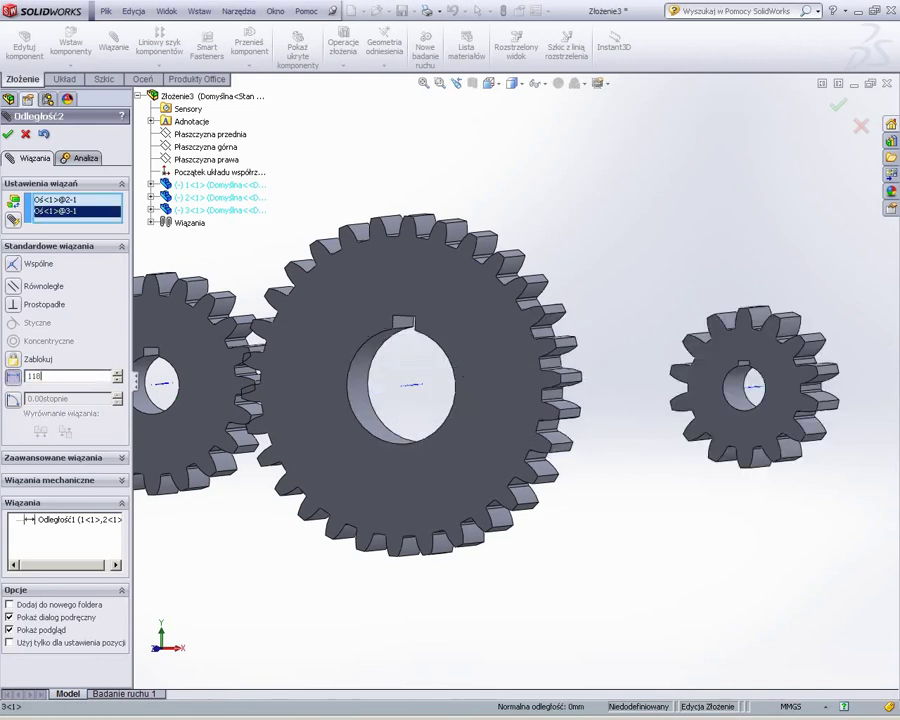
{"action": "key", "text": "Return"}
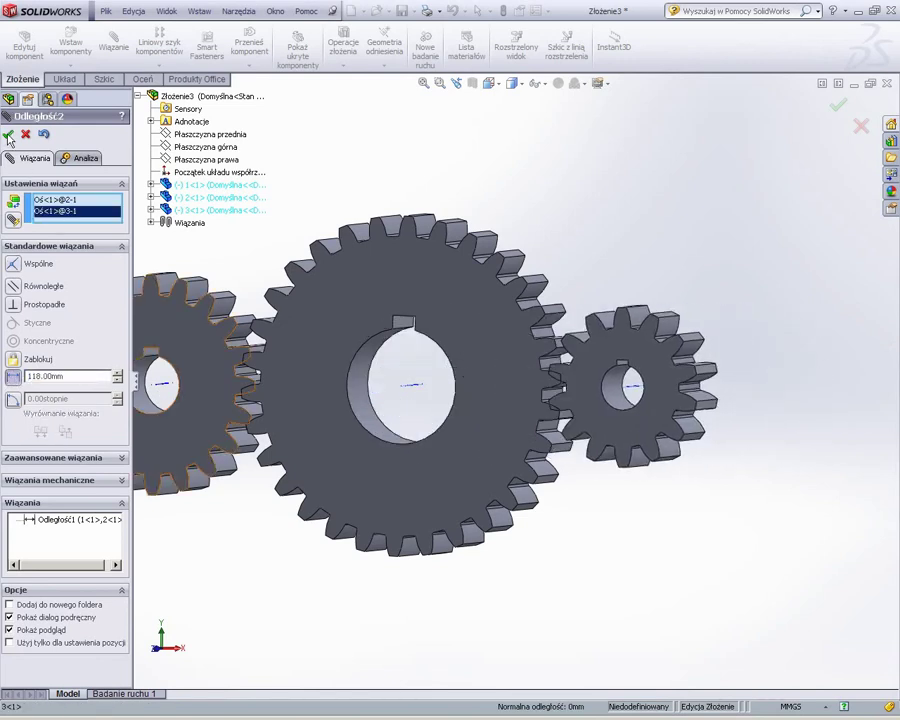
{"action": "left_click", "coordinate": [8, 134]}
- Make the left gear's axis coincident with the assembly origin and close the Mate tool
{"action": "scroll", "coordinate": [382, 416], "scroll_direction": "up", "scroll_amount": 3}
{"action": "middle_click_drag", "start_coordinate": [382, 416], "coordinate": [467, 425]}
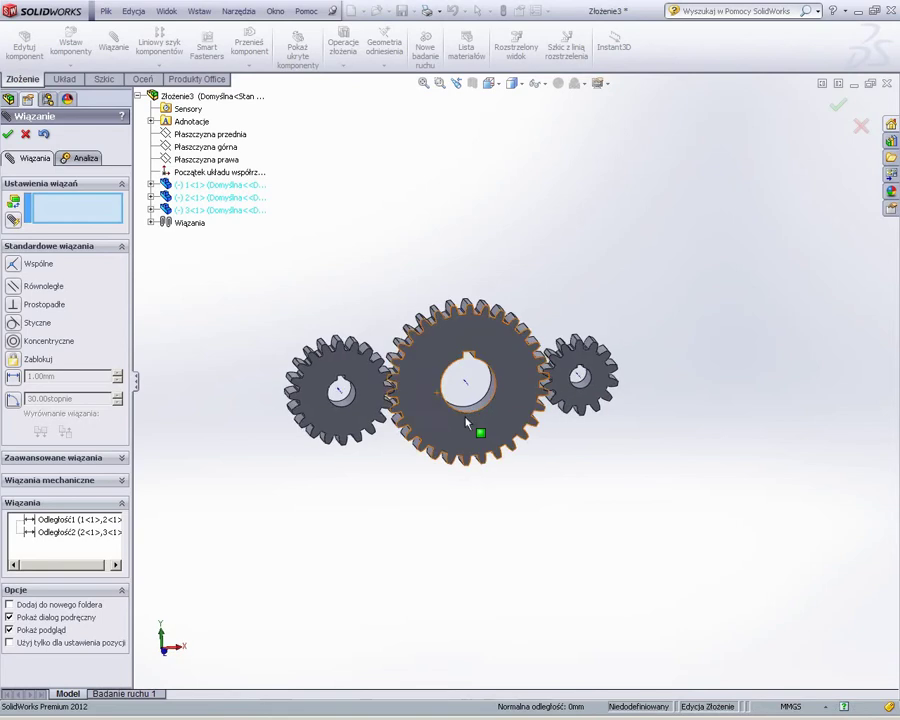
{"action": "key", "text": "ctrl+1"}
{"action": "middle_click_drag", "start_coordinate": [412, 466], "coordinate": [341, 377]}
{"action": "scroll", "coordinate": [341, 377], "scroll_direction": "up", "scroll_amount": 3}
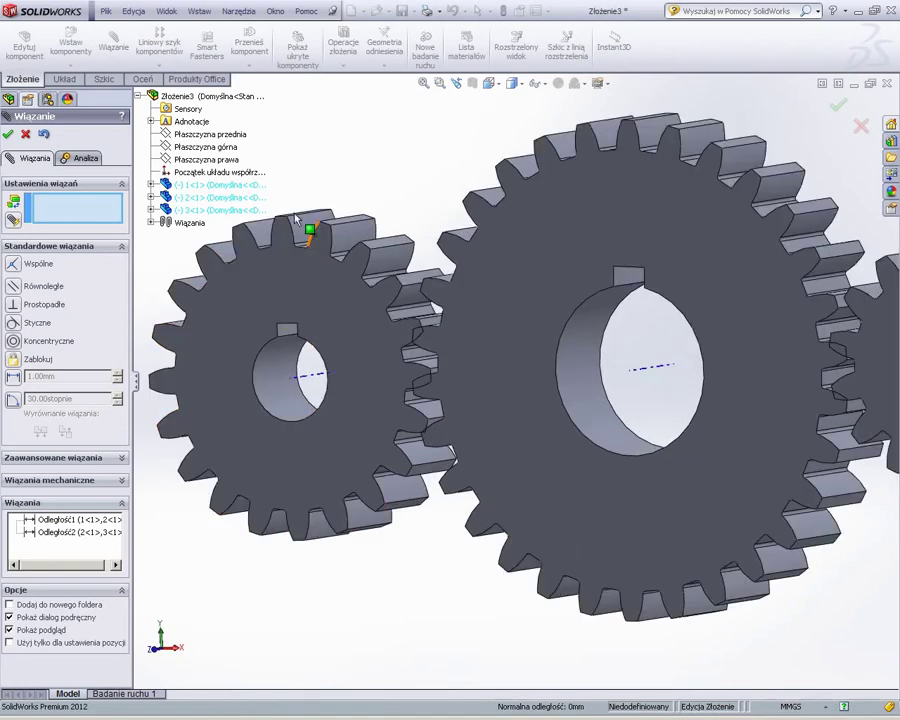
{"action": "left_click", "coordinate": [312, 374]}
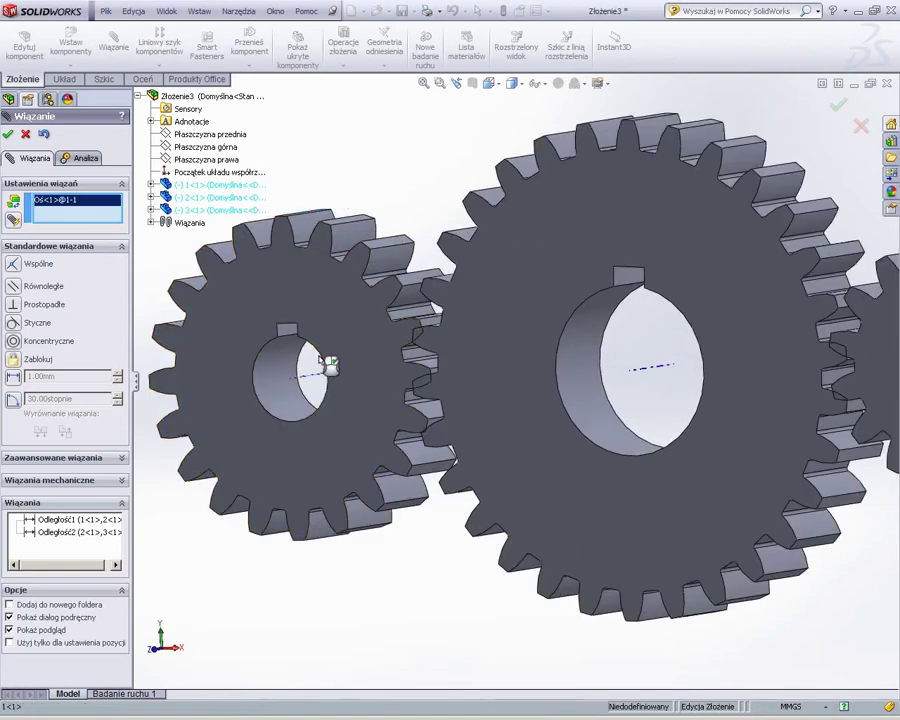
{"action": "left_click", "coordinate": [222, 173]}
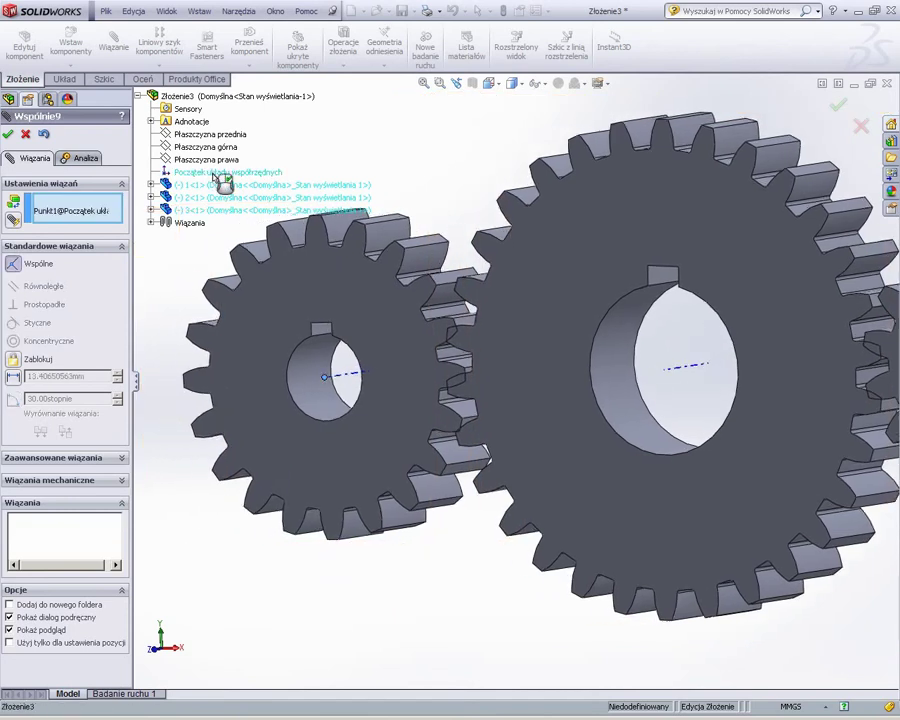
{"action": "left_click", "coordinate": [9, 134]}
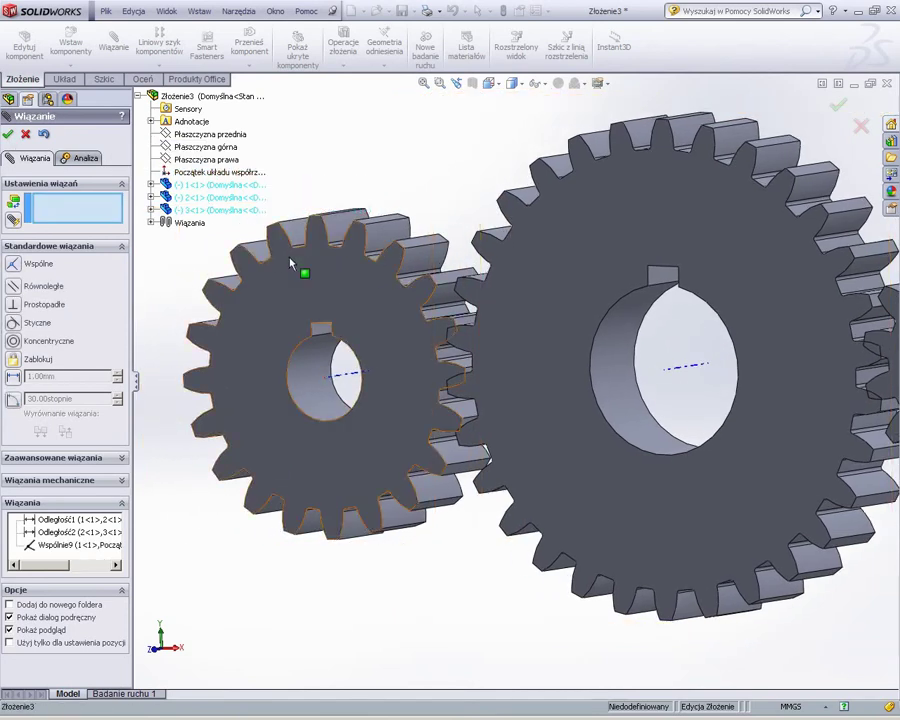
{"action": "key", "text": "f"}
{"action": "left_click", "coordinate": [9, 134]}
{"action": "key", "text": "ctrl+1"}
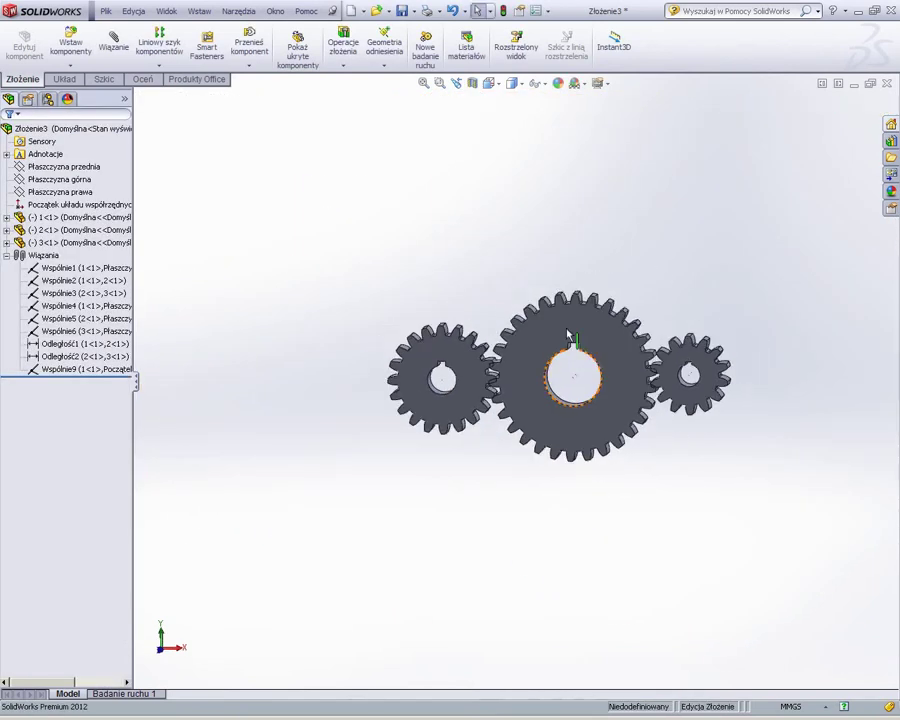
- Rotate the large gear so its teeth clear the left gear's teeth
{"action": "scroll", "coordinate": [590, 318], "scroll_direction": "down", "scroll_amount": 3}
{"action": "mouse_move", "coordinate": [575, 330]}
{"action": "left_mouse_down"}
{"action": "mouse_move", "coordinate": [583, 335]}
{"action": "mouse_move", "coordinate": [576, 340]}
{"action": "left_mouse_up"}
{"action": "scroll", "coordinate": [420, 362], "scroll_direction": "down", "scroll_amount": 3}
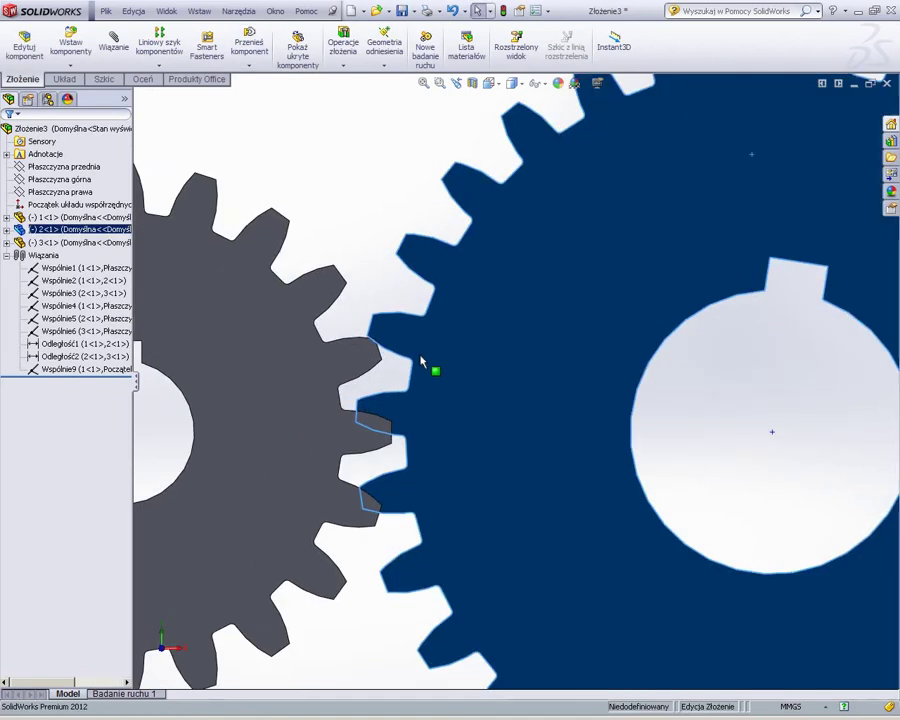
{"action": "scroll", "coordinate": [503, 445], "scroll_direction": "down", "scroll_amount": 2}
{"action": "scroll", "coordinate": [505, 435], "scroll_direction": "up", "scroll_amount": 1}
{"action": "scroll", "coordinate": [588, 424], "scroll_direction": "up", "scroll_amount": 2}
{"action": "scroll", "coordinate": [384, 374], "scroll_direction": "up", "scroll_amount": 3}
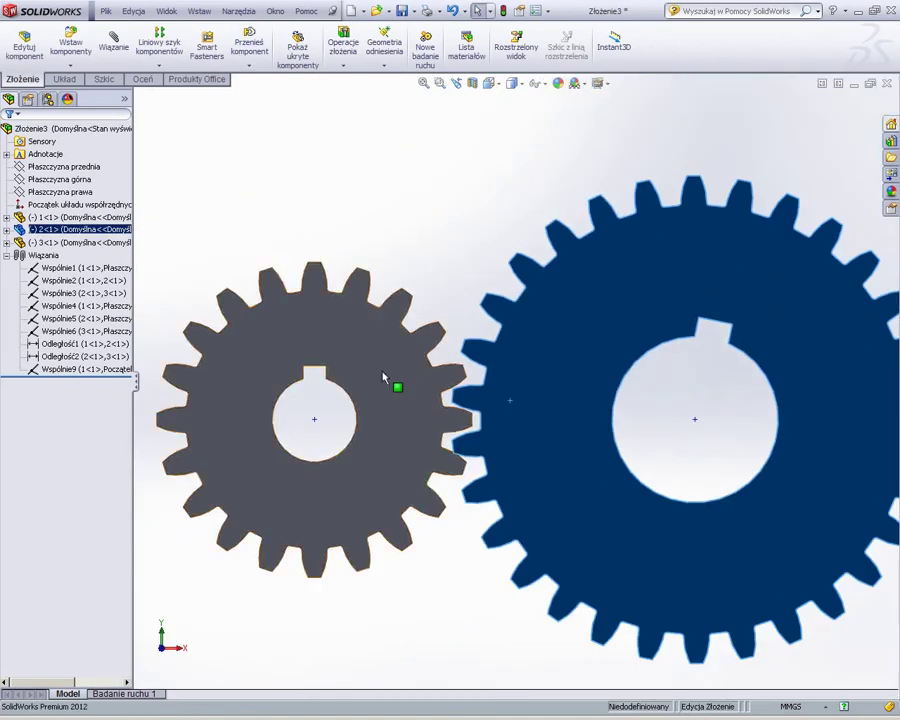
{"action": "scroll", "coordinate": [344, 375], "scroll_direction": "down", "scroll_amount": 4}
{"action": "scroll", "coordinate": [643, 416], "scroll_direction": "up", "scroll_amount": 2}
{"action": "scroll", "coordinate": [645, 418], "scroll_direction": "down", "scroll_amount": 5}
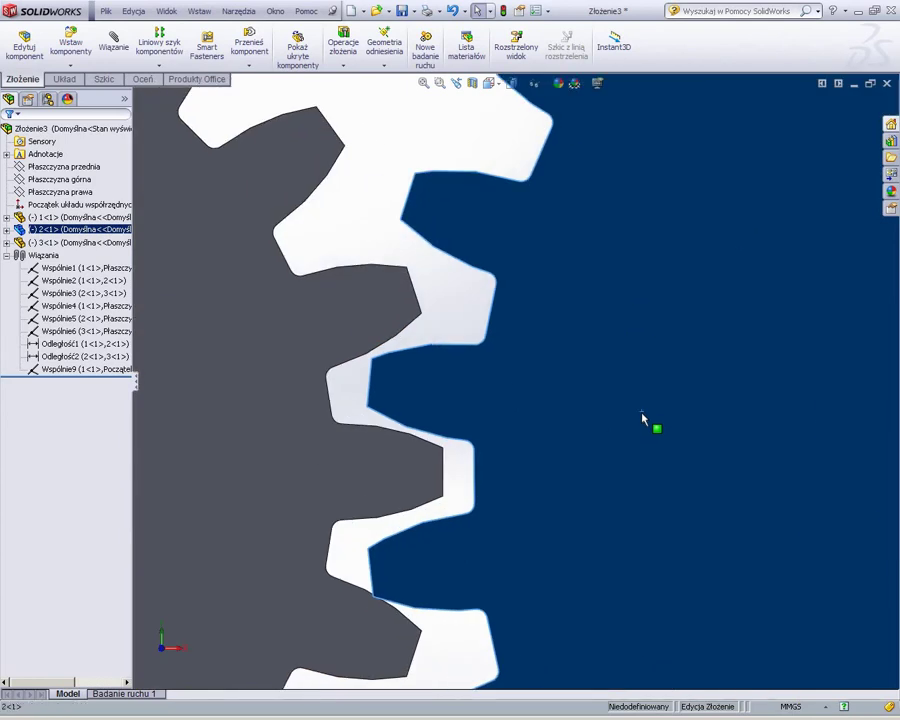
{"action": "left_click_drag", "start_coordinate": [645, 418], "coordinate": [647, 410]}
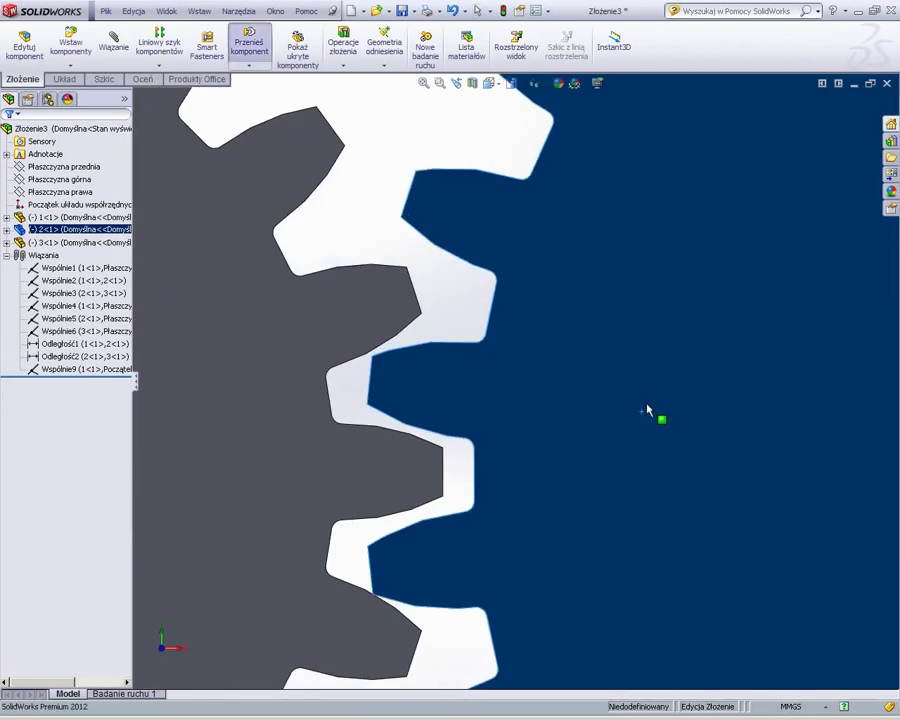
{"action": "scroll", "coordinate": [634, 414], "scroll_direction": "up", "scroll_amount": 2}
{"action": "key", "text": "Escape"}
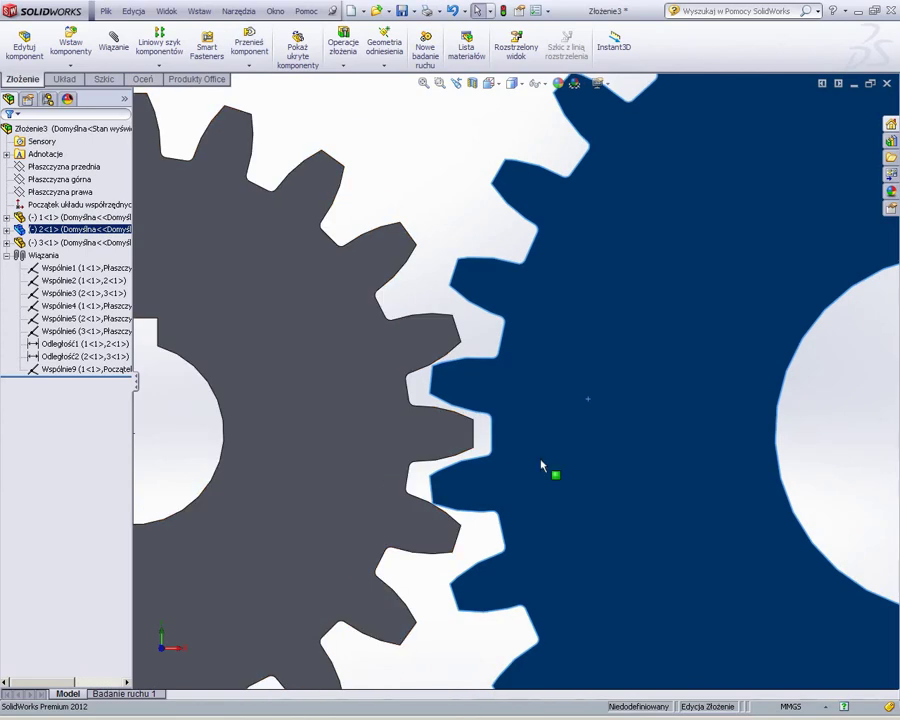
- Fine-tune the large gear's rotation so the teeth mesh cleanly
{"action": "scroll", "coordinate": [538, 478], "scroll_direction": "up", "scroll_amount": 2}
{"action": "scroll", "coordinate": [526, 455], "scroll_direction": "down", "scroll_amount": 3}
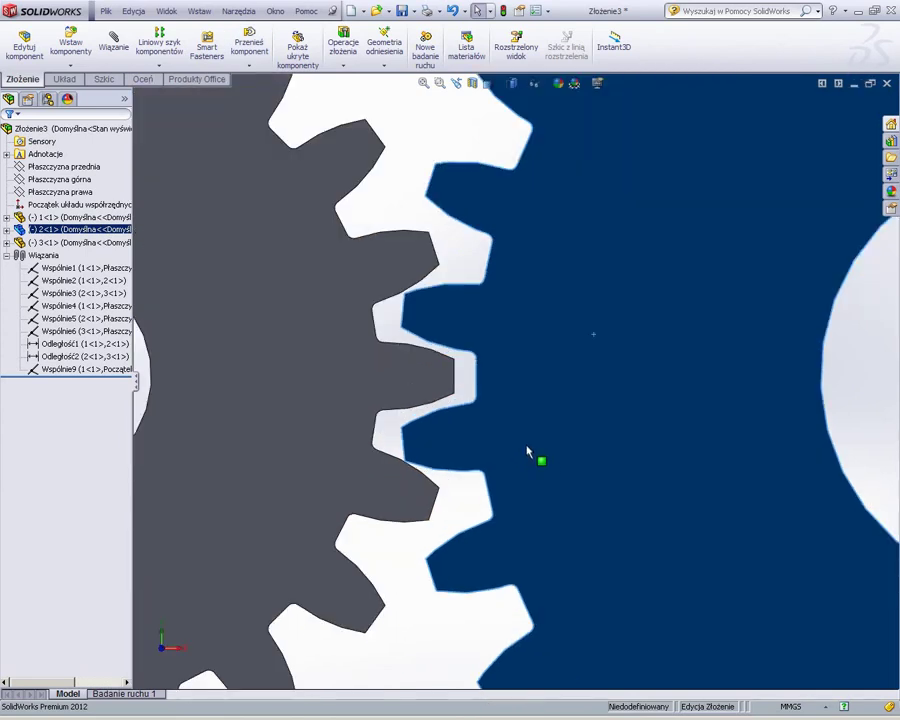
{"action": "scroll", "coordinate": [558, 497], "scroll_direction": "up", "scroll_amount": 3}
{"action": "scroll", "coordinate": [558, 497], "scroll_direction": "down", "scroll_amount": 2}
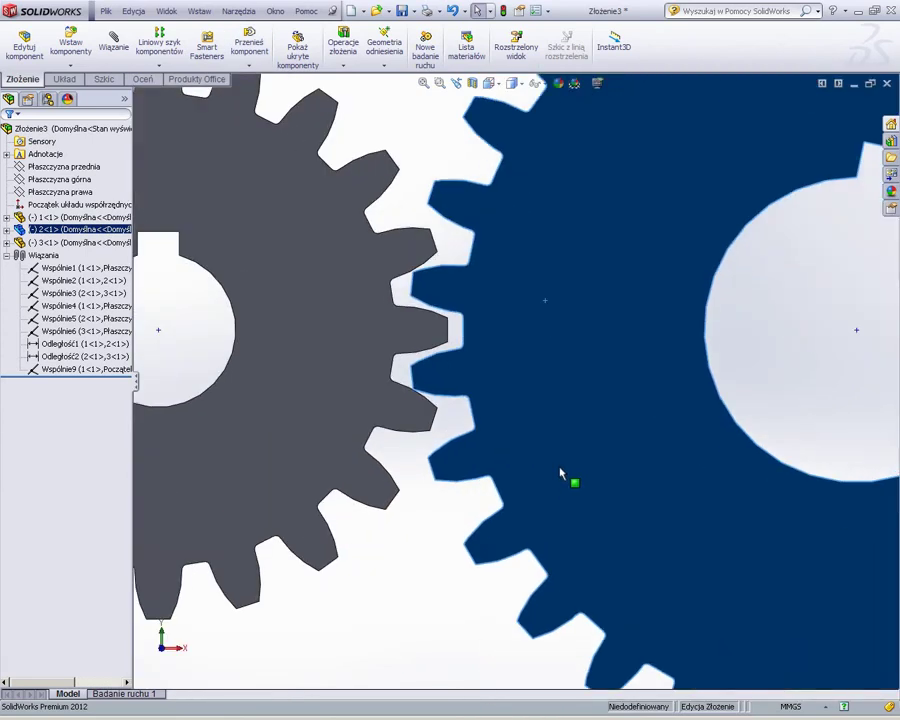
{"action": "scroll", "coordinate": [562, 474], "scroll_direction": "up", "scroll_amount": 3}
{"action": "scroll", "coordinate": [572, 466], "scroll_direction": "down", "scroll_amount": 3}
{"action": "scroll", "coordinate": [539, 427], "scroll_direction": "down", "scroll_amount": 2}
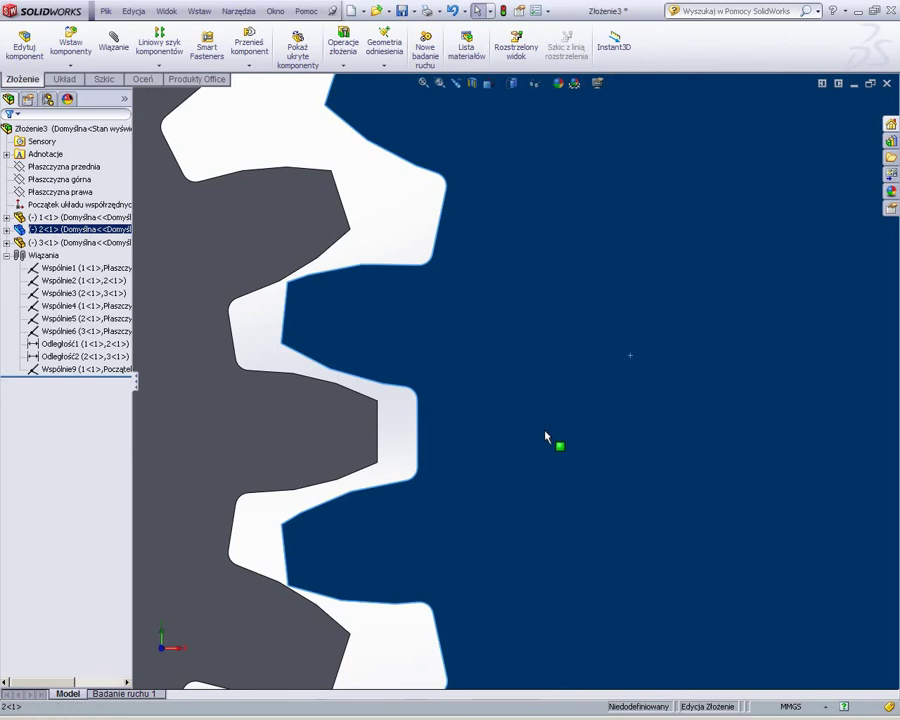
{"action": "left_click_drag", "start_coordinate": [548, 436], "coordinate": [552, 432]}
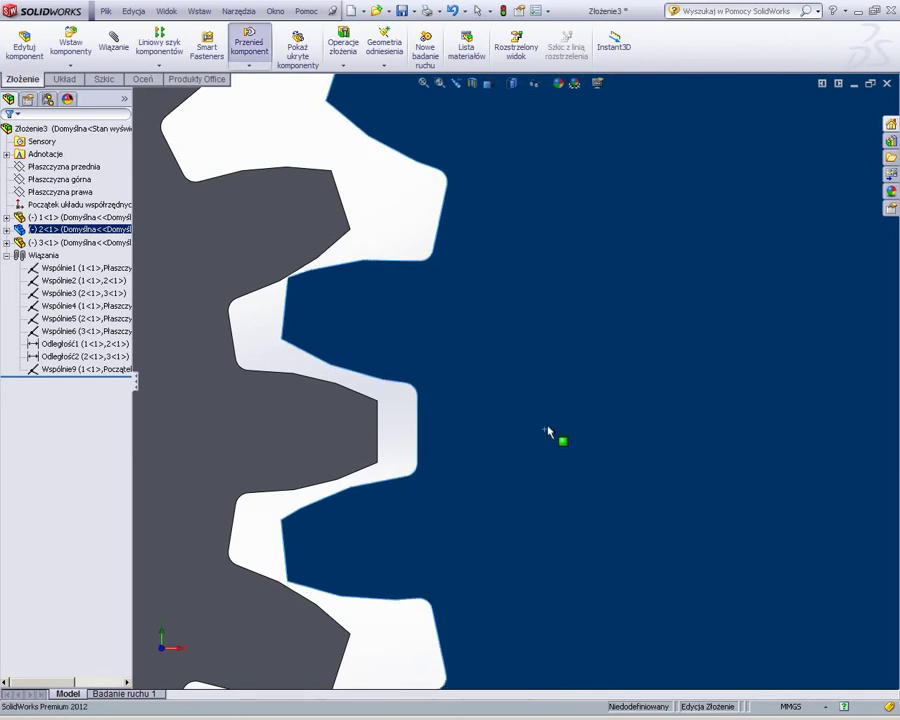
{"action": "scroll", "coordinate": [357, 432], "scroll_direction": "up", "scroll_amount": 2}
{"action": "scroll", "coordinate": [344, 427], "scroll_direction": "up", "scroll_amount": 3}
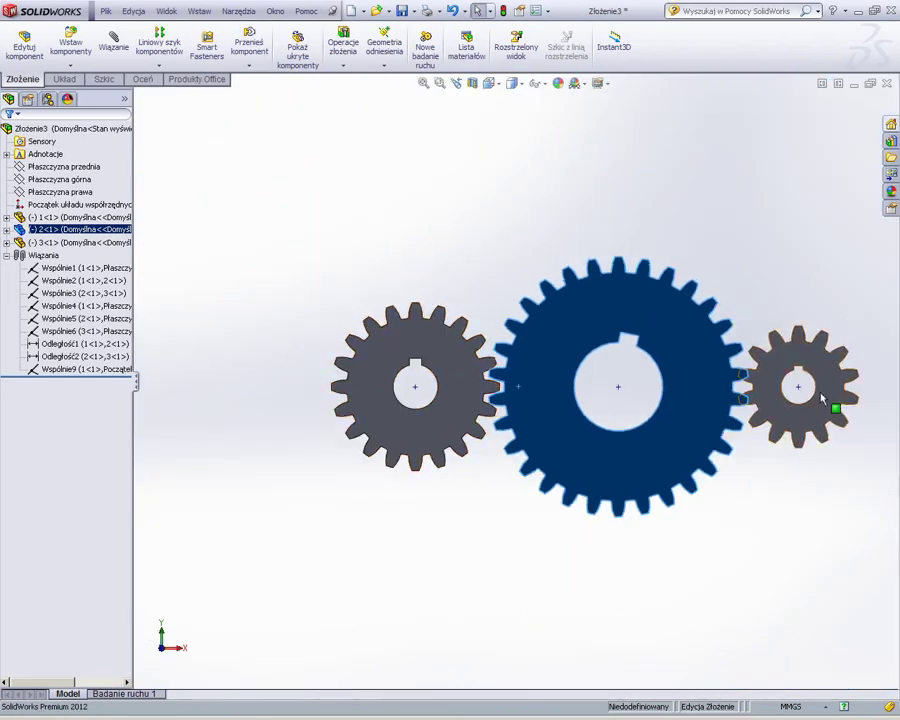
{"action": "scroll", "coordinate": [697, 388], "scroll_direction": "down", "scroll_amount": 3}
{"action": "scroll", "coordinate": [595, 422], "scroll_direction": "down", "scroll_amount": 2}
- Rotate the right gear until its teeth interlock with the large gear, then deselect it
{"action": "left_click", "coordinate": [597, 386]}
{"action": "left_click_drag", "start_coordinate": [596, 386], "coordinate": [592, 376]}
{"action": "scroll", "coordinate": [596, 432], "scroll_direction": "up", "scroll_amount": 5}
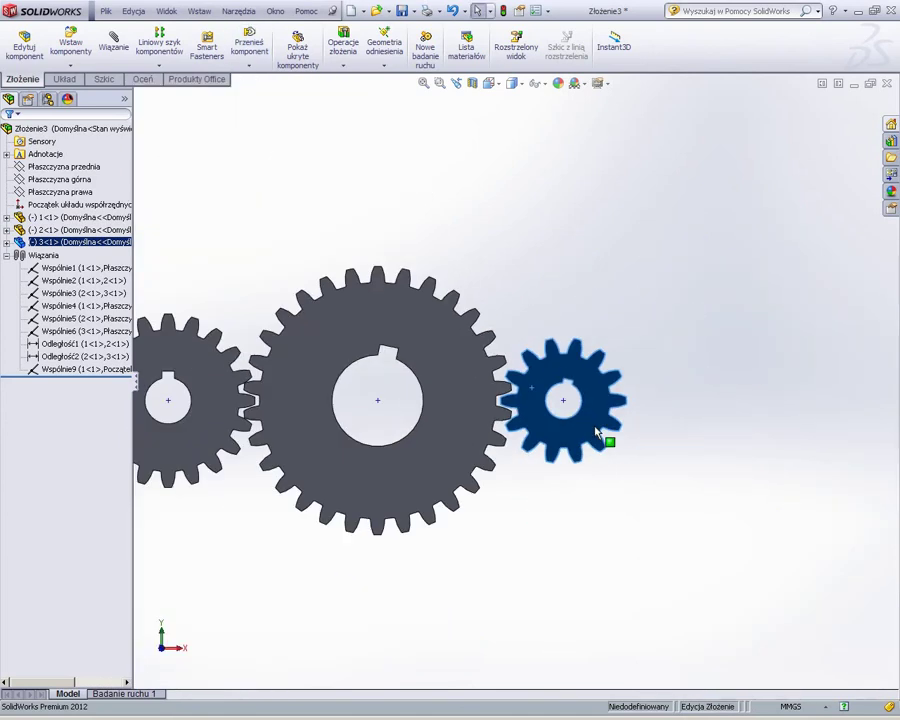
{"action": "scroll", "coordinate": [600, 432], "scroll_direction": "up", "scroll_amount": 3}
{"action": "left_click", "coordinate": [592, 478]}
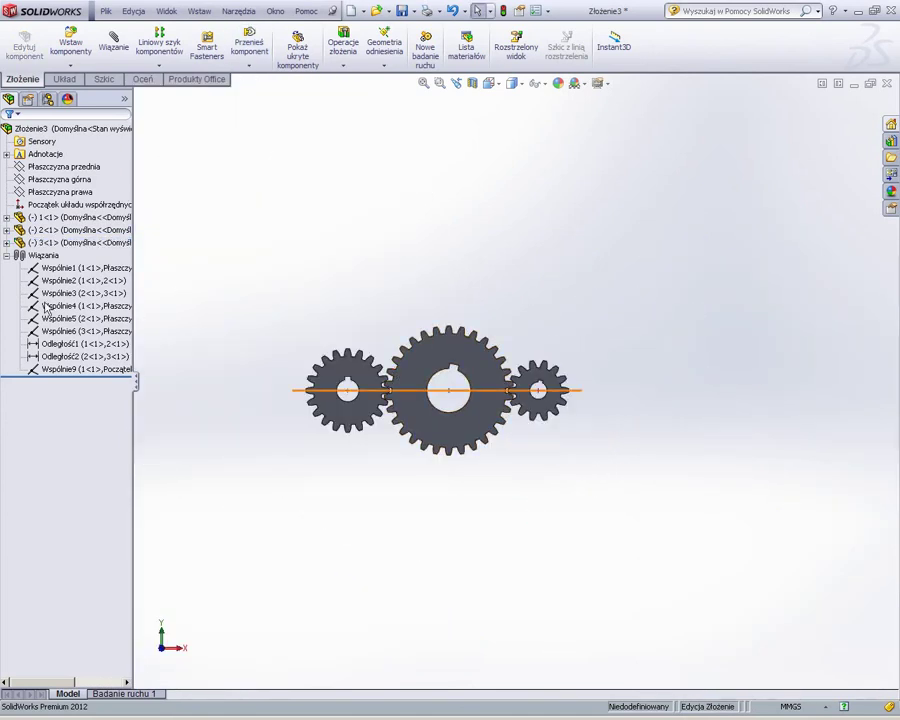
- Create a Gear mate between the bore edges of the left gear and the large middle gear
{"action": "right_click", "coordinate": [44, 256]}
{"action": "left_click", "coordinate": [56, 268]}
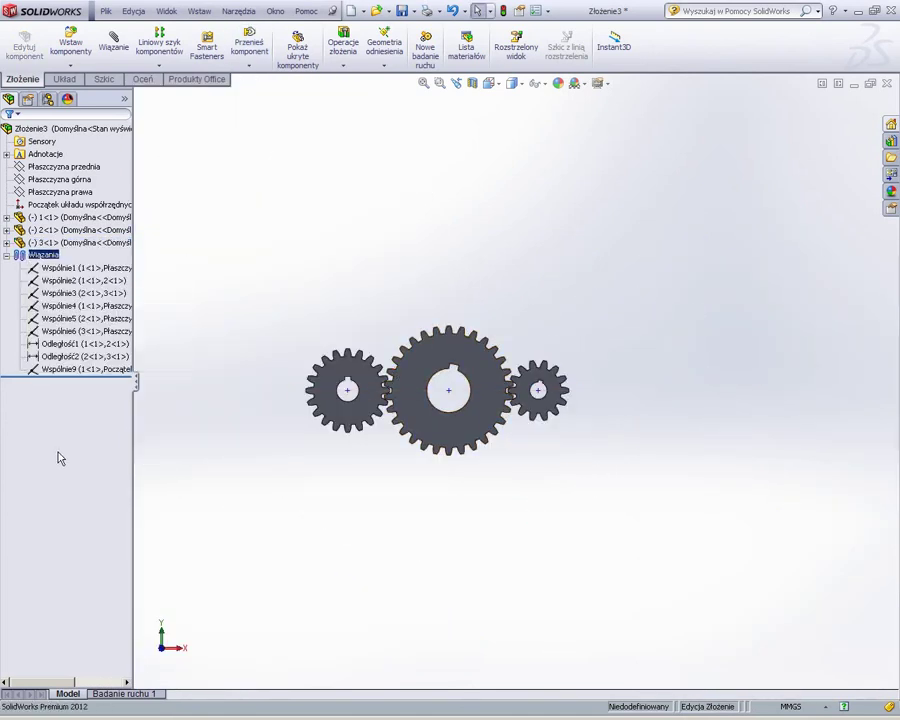
{"action": "left_click", "coordinate": [115, 40]}
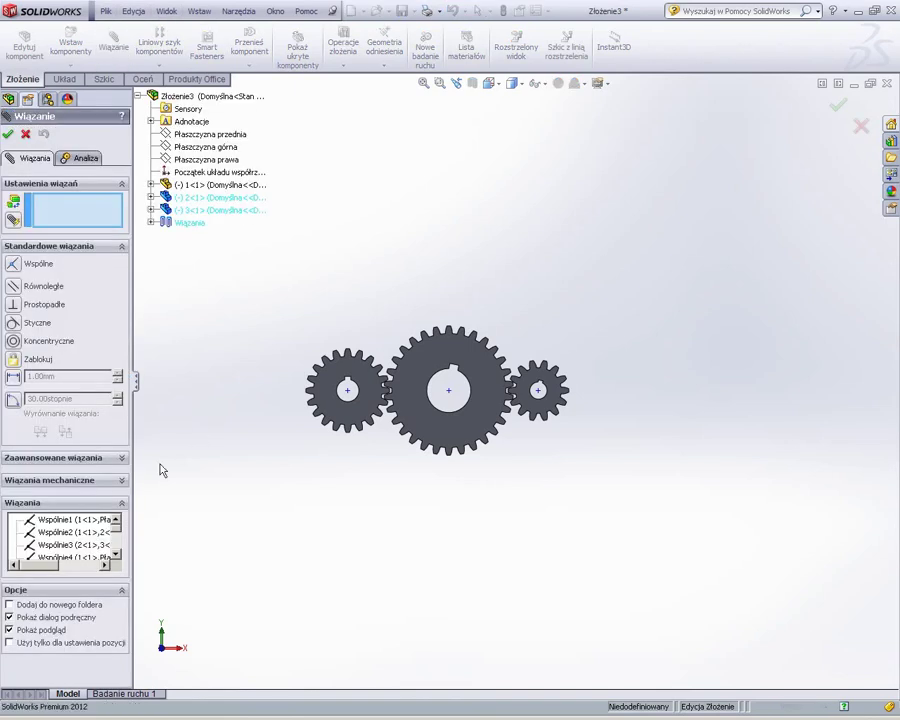
{"action": "left_click", "coordinate": [119, 481]}
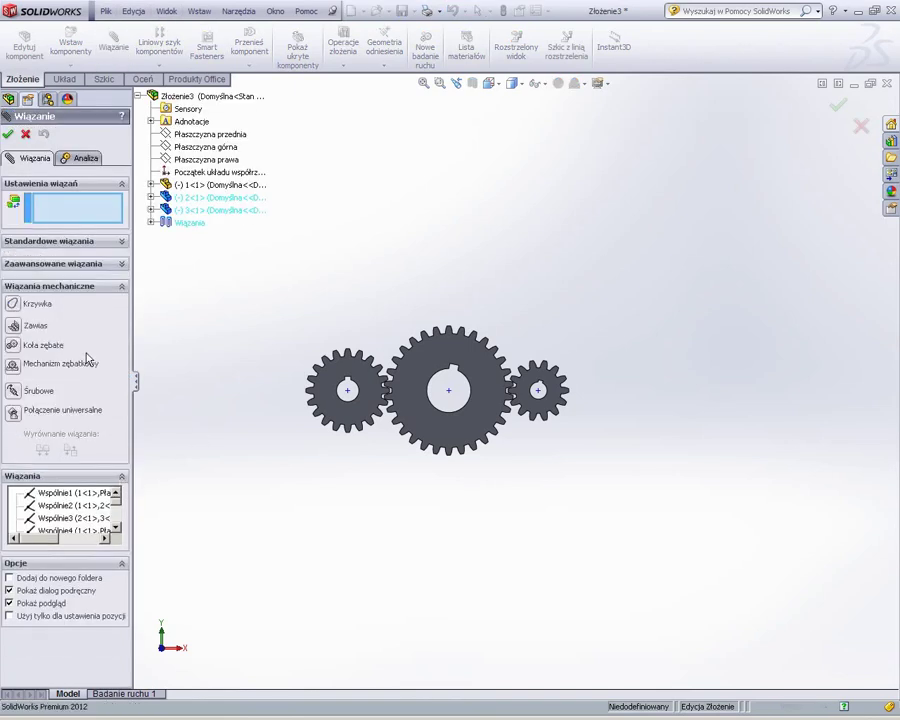
{"action": "left_click", "coordinate": [13, 345]}
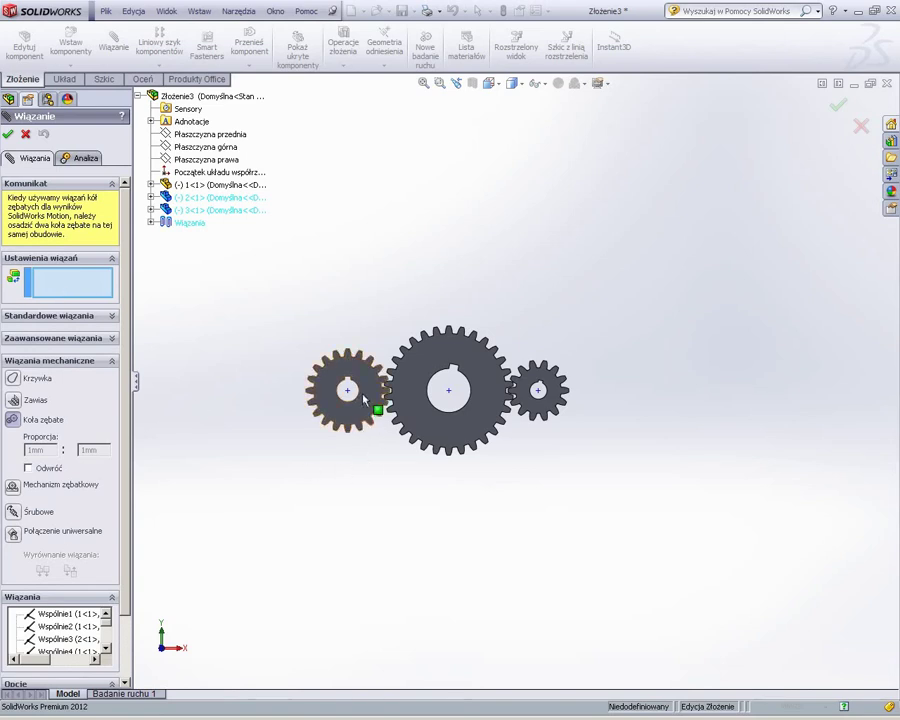
{"action": "scroll", "coordinate": [374, 402], "scroll_direction": "down", "scroll_amount": 2}
{"action": "scroll", "coordinate": [396, 373], "scroll_direction": "down", "scroll_amount": 3}
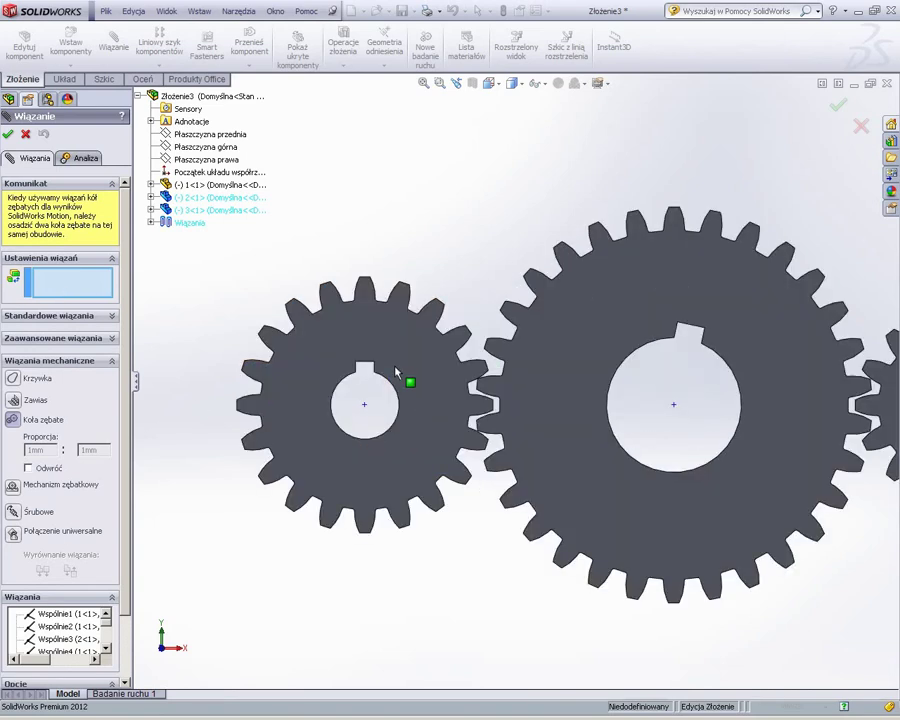
{"action": "scroll", "coordinate": [396, 373], "scroll_direction": "down", "scroll_amount": 3}
{"action": "left_click", "coordinate": [390, 382]}
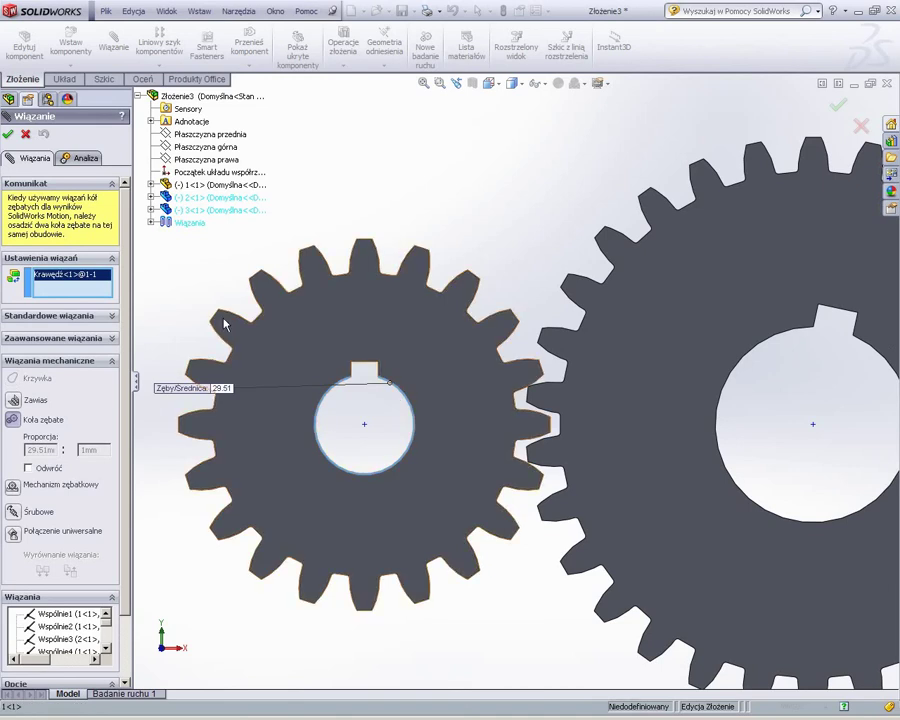
{"action": "left_click", "coordinate": [715, 431]}
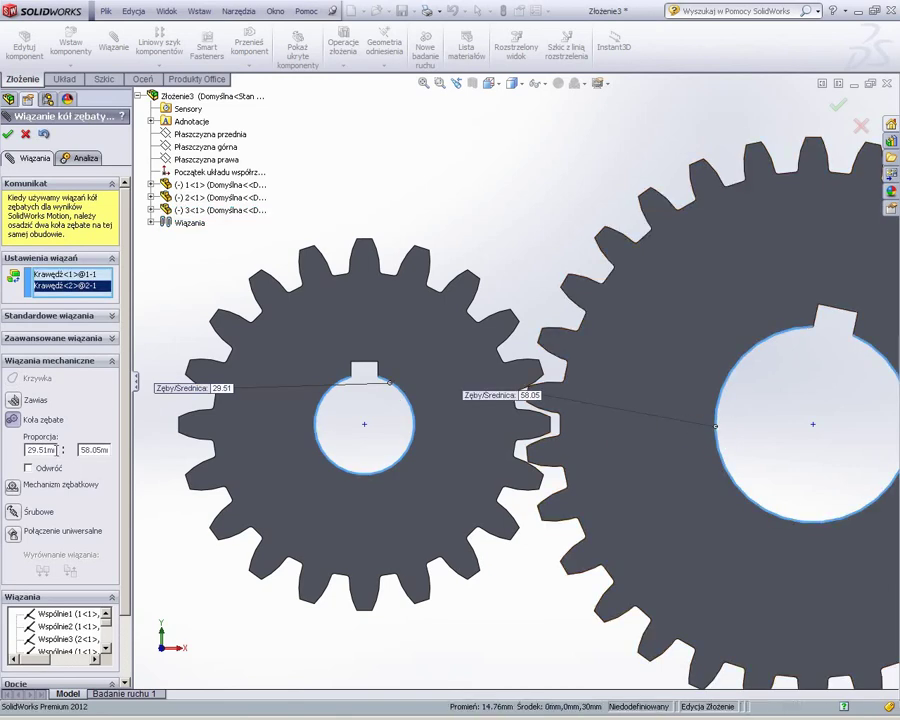
- Set the gear mate ratio to 20 mm : 30 mm and confirm it
{"action": "left_click_drag", "start_coordinate": [30, 449], "coordinate": [64, 449]}
{"action": "type", "text": "20"}
{"action": "left_click_drag", "start_coordinate": [80, 450], "coordinate": [124, 451]}
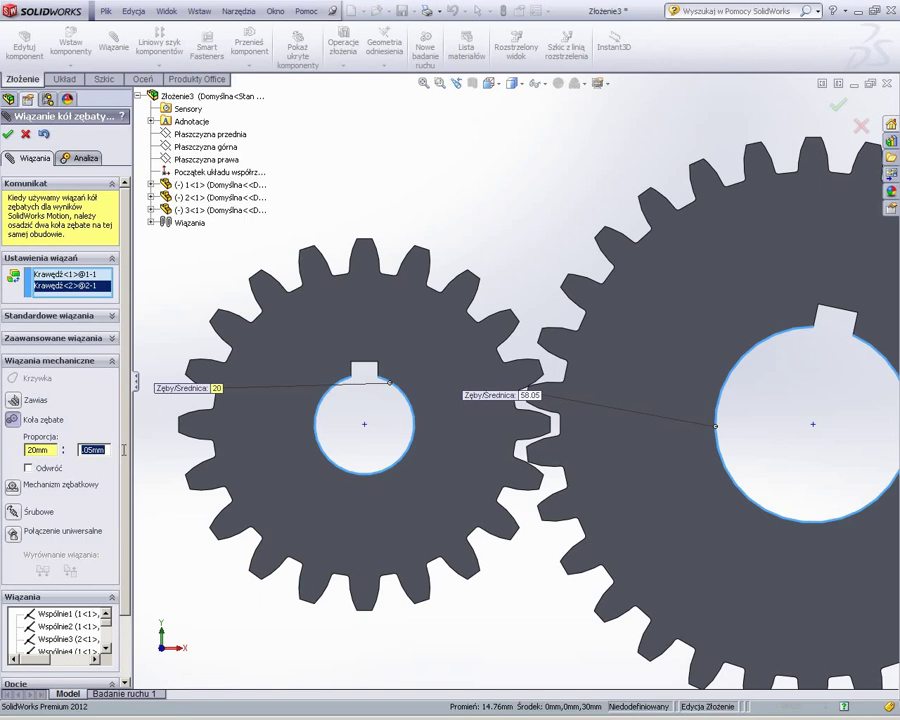
{"action": "type", "text": "30"}
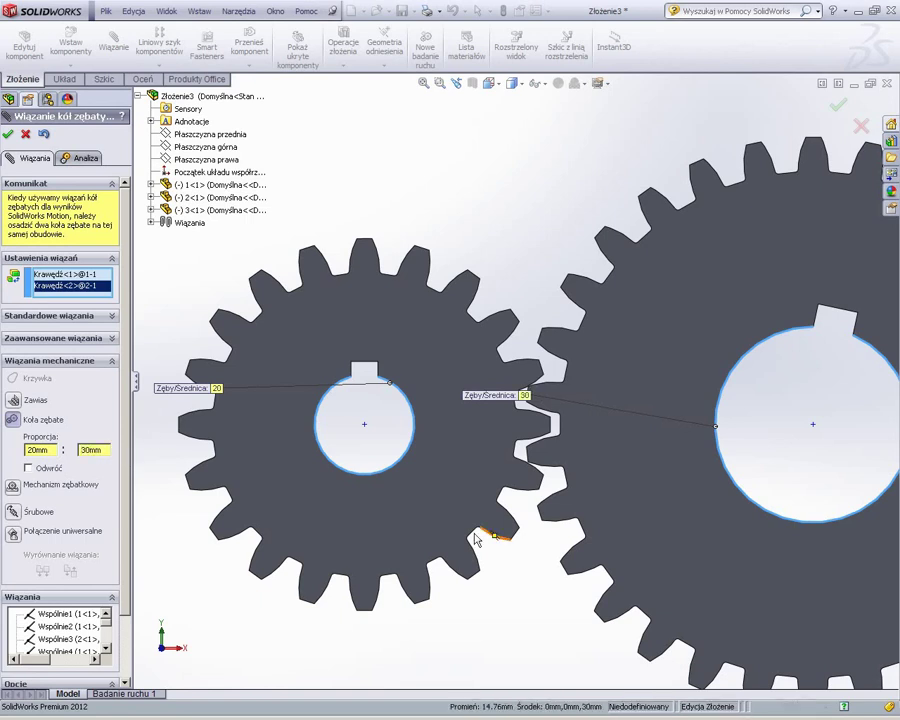
{"action": "scroll", "coordinate": [516, 546], "scroll_direction": "up", "scroll_amount": 2}
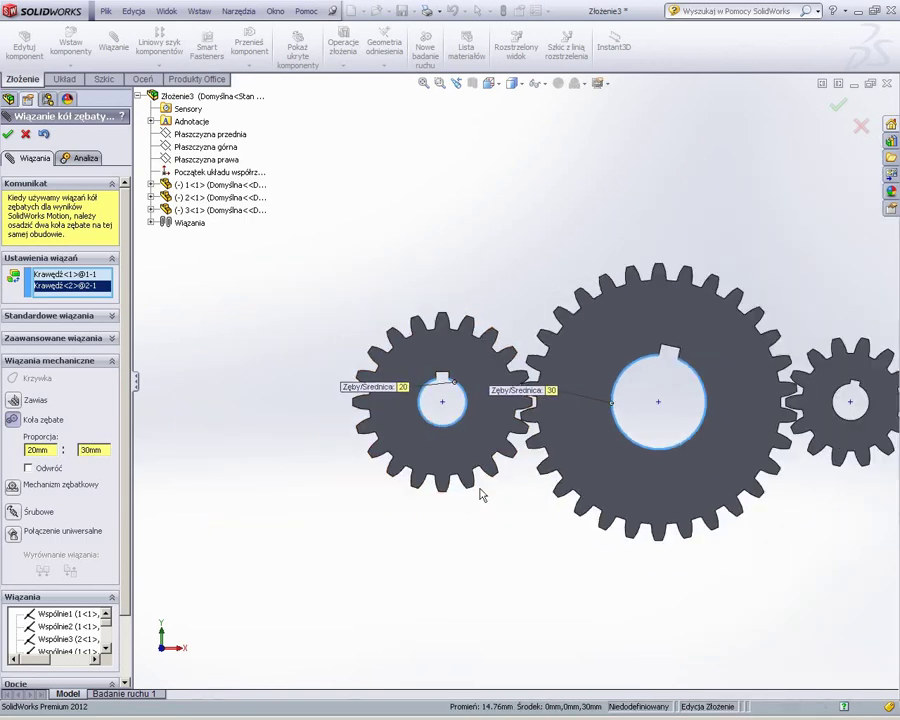
{"action": "left_click", "coordinate": [8, 134]}
- Set up a Gear mate between the large middle gear's and small right gear's bore edges
{"action": "key", "text": "f"}
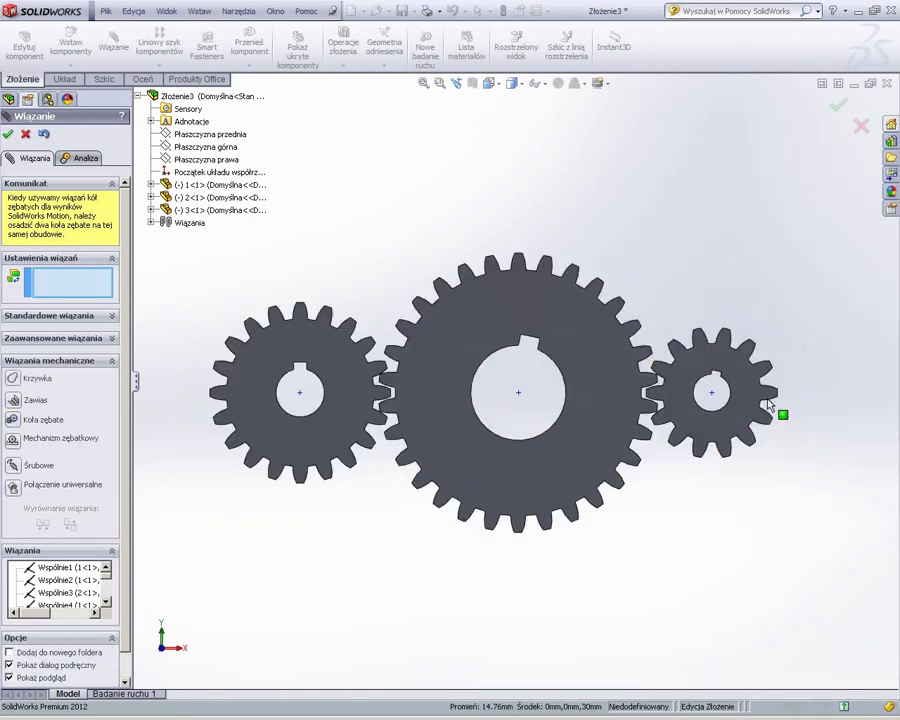
{"action": "scroll", "coordinate": [785, 402], "scroll_direction": "down", "scroll_amount": 2}
{"action": "left_click", "coordinate": [452, 384]}
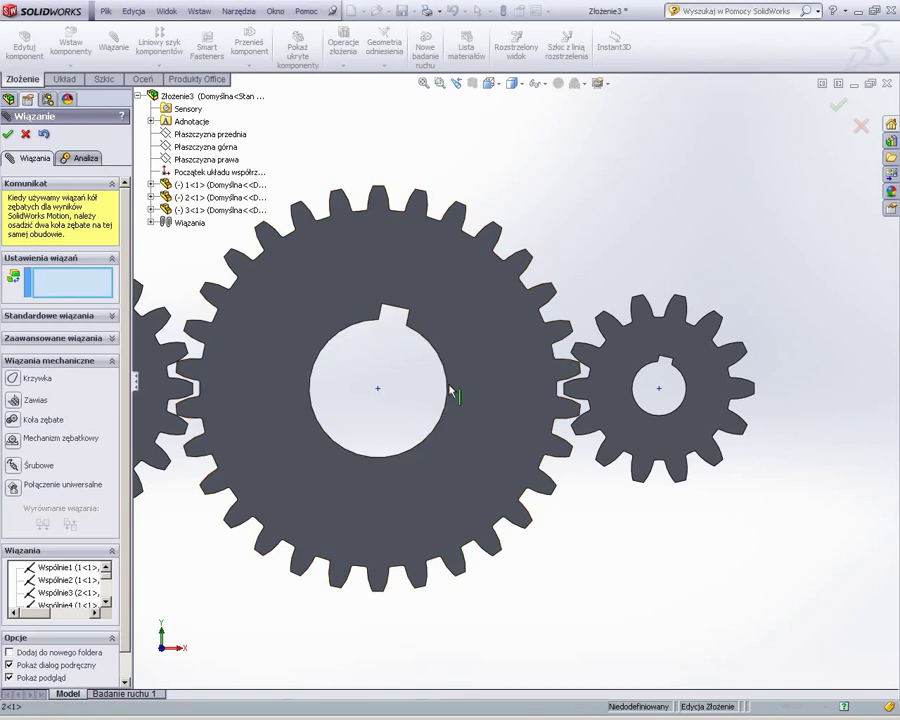
{"action": "left_click", "coordinate": [638, 406]}
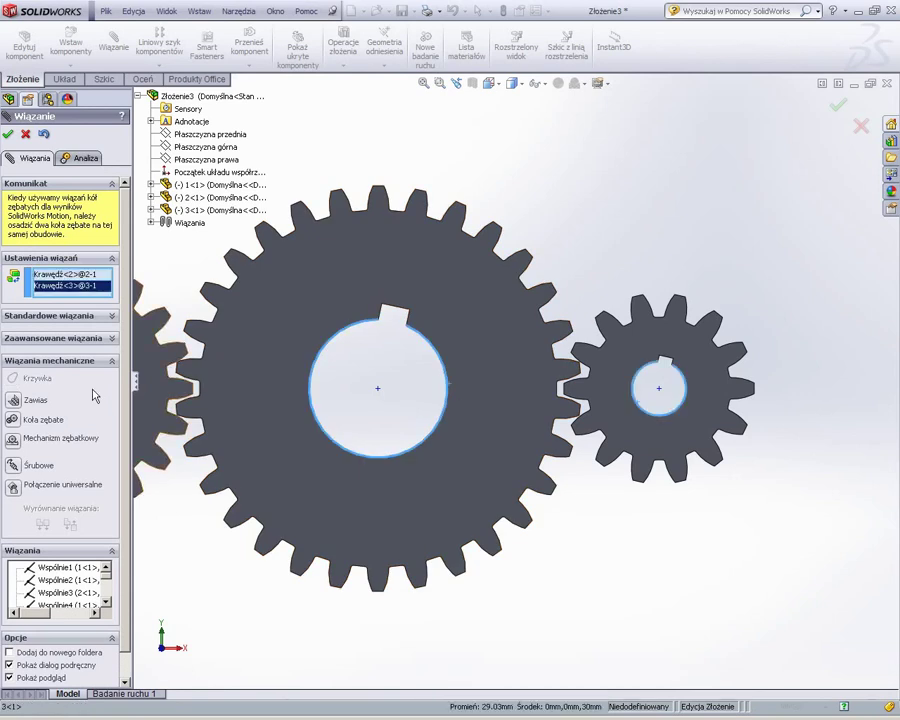
{"action": "left_click", "coordinate": [56, 275]}
{"action": "key", "text": "Delete"}
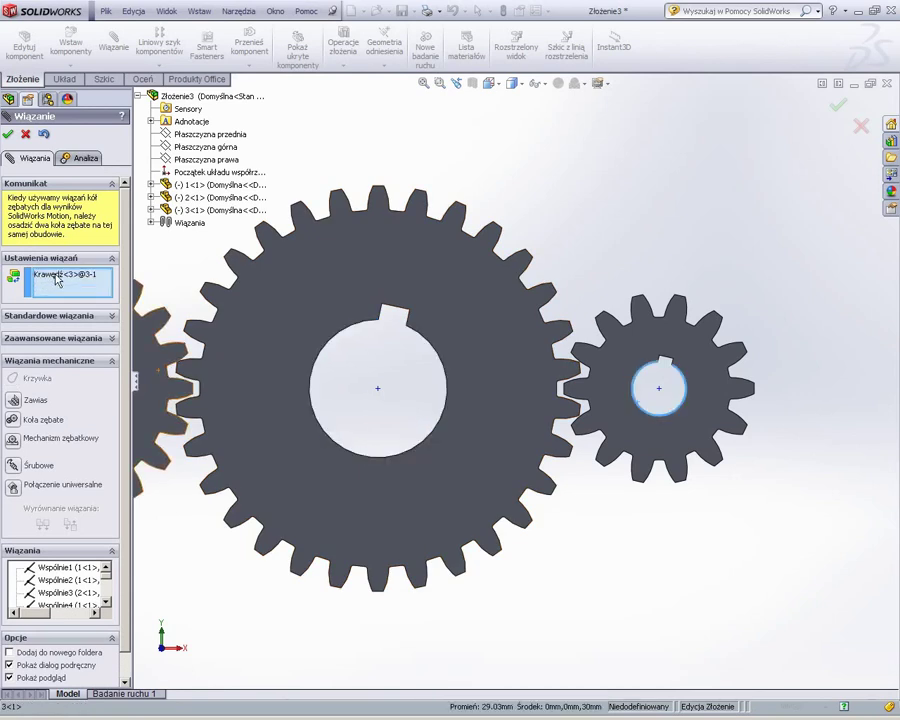
{"action": "key", "text": "Delete"}
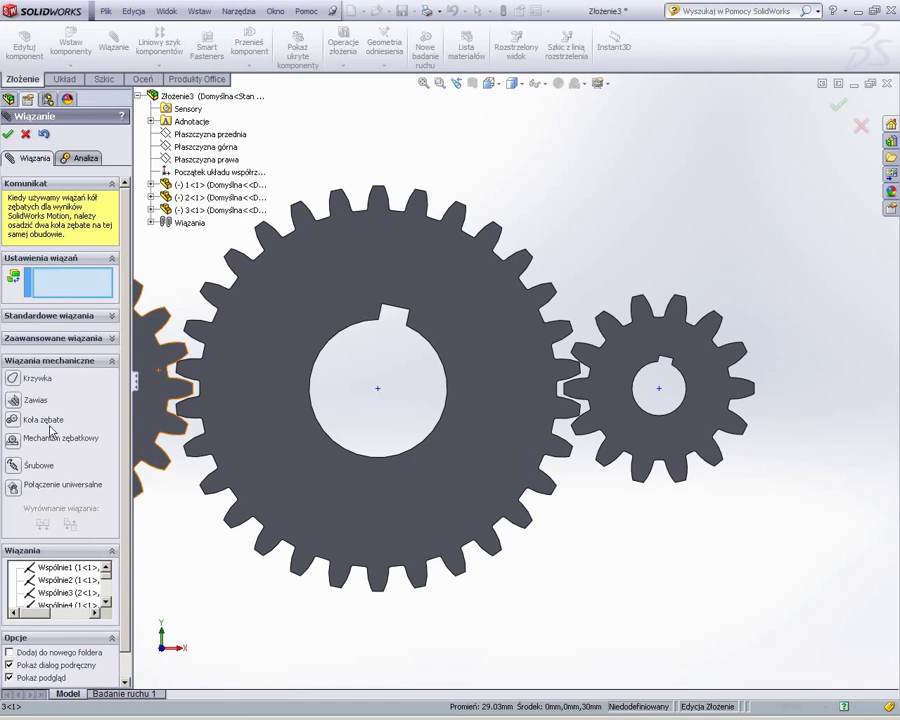
{"action": "left_click", "coordinate": [13, 421]}
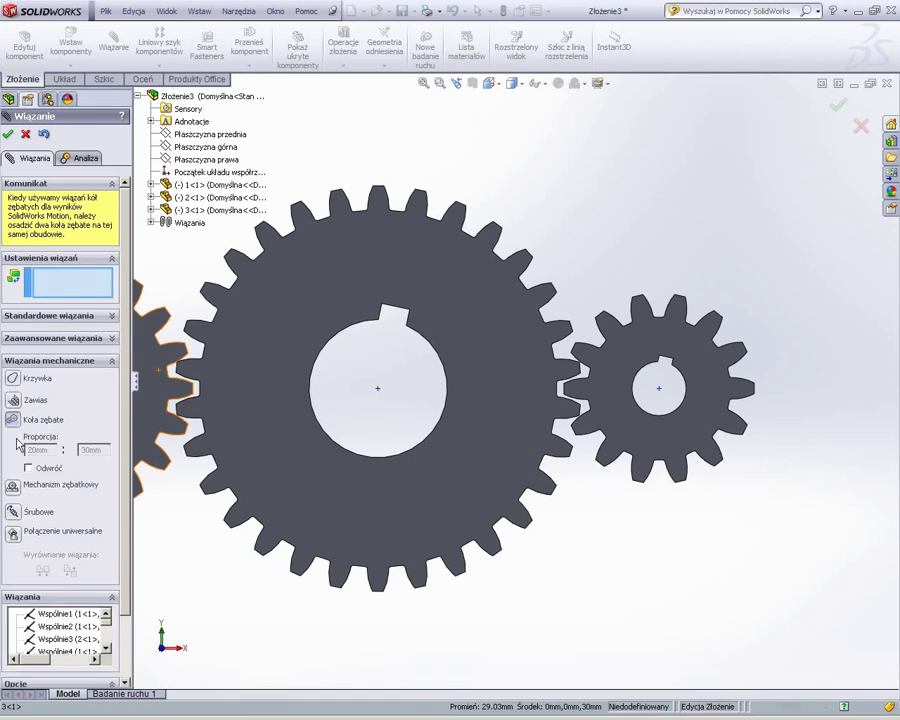
{"action": "left_click", "coordinate": [318, 360]}
{"action": "left_click", "coordinate": [635, 392]}
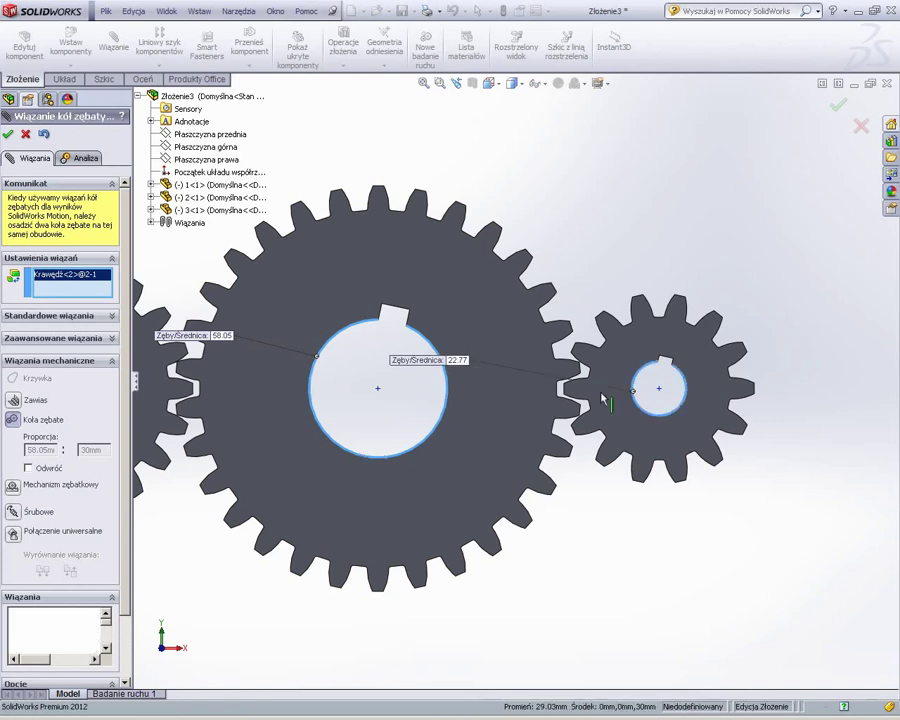
- Enter a 30 mm : 14 mm gear ratio, apply the mate and finish adding mates
{"action": "left_click_drag", "start_coordinate": [29, 450], "coordinate": [64, 452]}
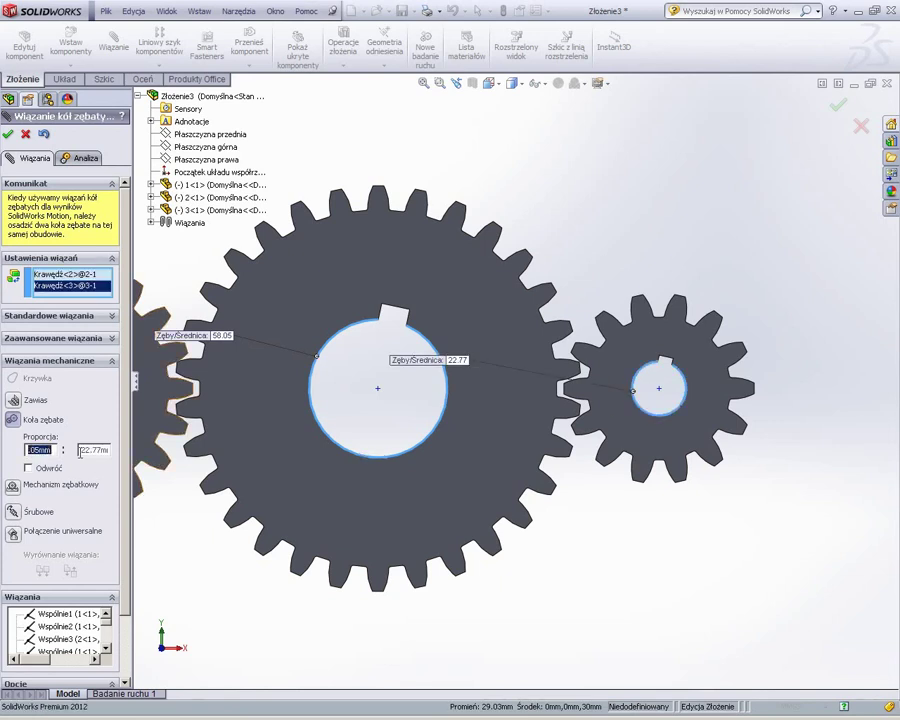
{"action": "type", "text": "30"}
{"action": "key", "text": "Return"}
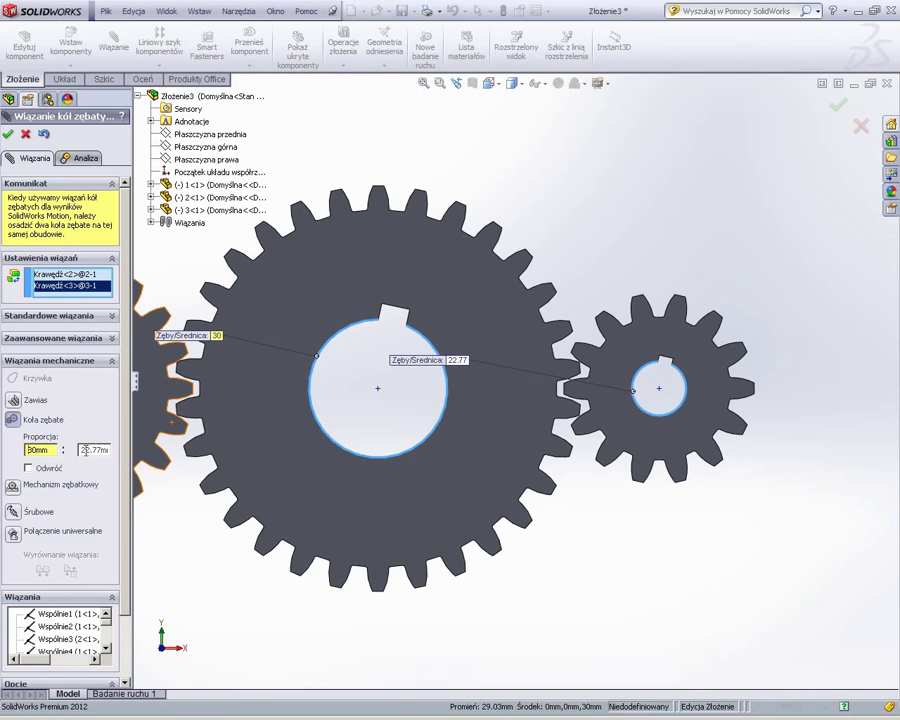
{"action": "left_click_drag", "start_coordinate": [81, 450], "coordinate": [127, 454]}
{"action": "type", "text": "14"}
{"action": "key", "text": "Return"}
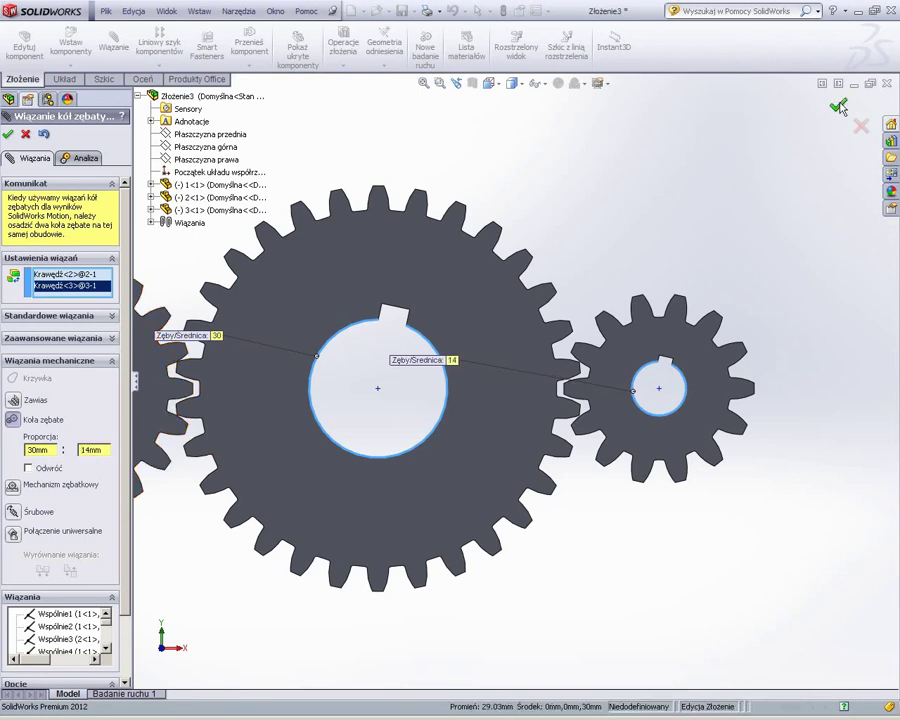
{"action": "left_click", "coordinate": [838, 105]}
{"action": "left_click", "coordinate": [5, 133]}
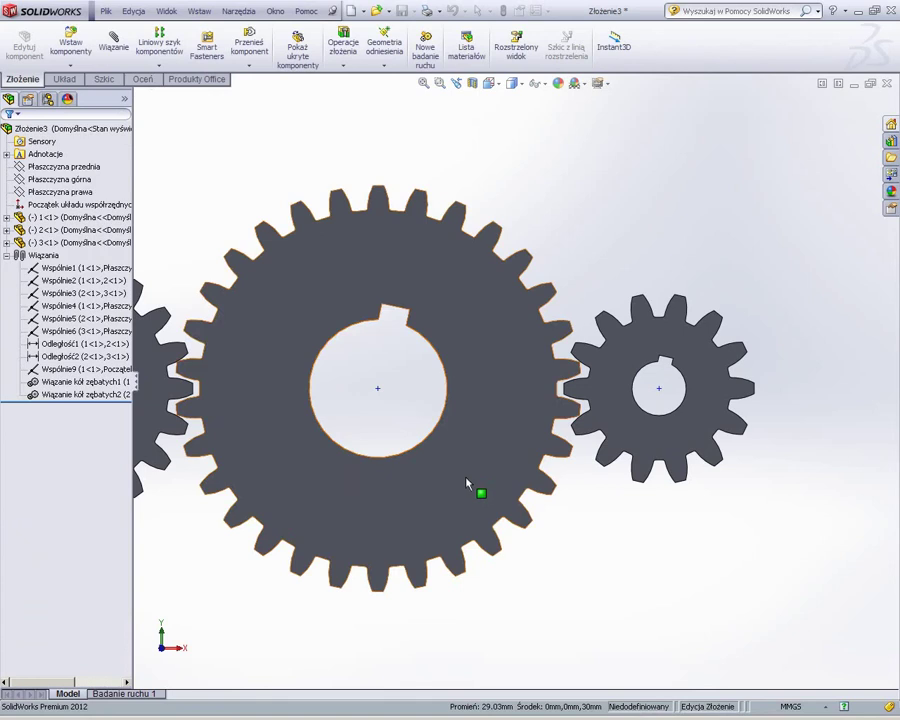
- Drag the large middle gear around and check both neighbouring gears turn with it in mesh
{"action": "key", "text": "f"}
{"action": "mouse_move", "coordinate": [460, 336]}
{"action": "left_mouse_down"}
{"action": "mouse_move", "coordinate": [505, 346]}
{"action": "mouse_move", "coordinate": [460, 353]}
{"action": "mouse_move", "coordinate": [411, 409]}
{"action": "mouse_move", "coordinate": [411, 427]}
{"action": "mouse_move", "coordinate": [448, 364]}
{"action": "mouse_move", "coordinate": [514, 358]}
{"action": "mouse_move", "coordinate": [522, 374]}
{"action": "mouse_move", "coordinate": [544, 376]}
{"action": "mouse_move", "coordinate": [560, 395]}
{"action": "mouse_move", "coordinate": [566, 446]}
{"action": "mouse_move", "coordinate": [488, 498]}
{"action": "mouse_move", "coordinate": [450, 505]}
{"action": "mouse_move", "coordinate": [436, 499]}
{"action": "mouse_move", "coordinate": [387, 425]}
{"action": "left_mouse_up"}
{"action": "scroll", "coordinate": [408, 442], "scroll_direction": "down", "scroll_amount": 5}
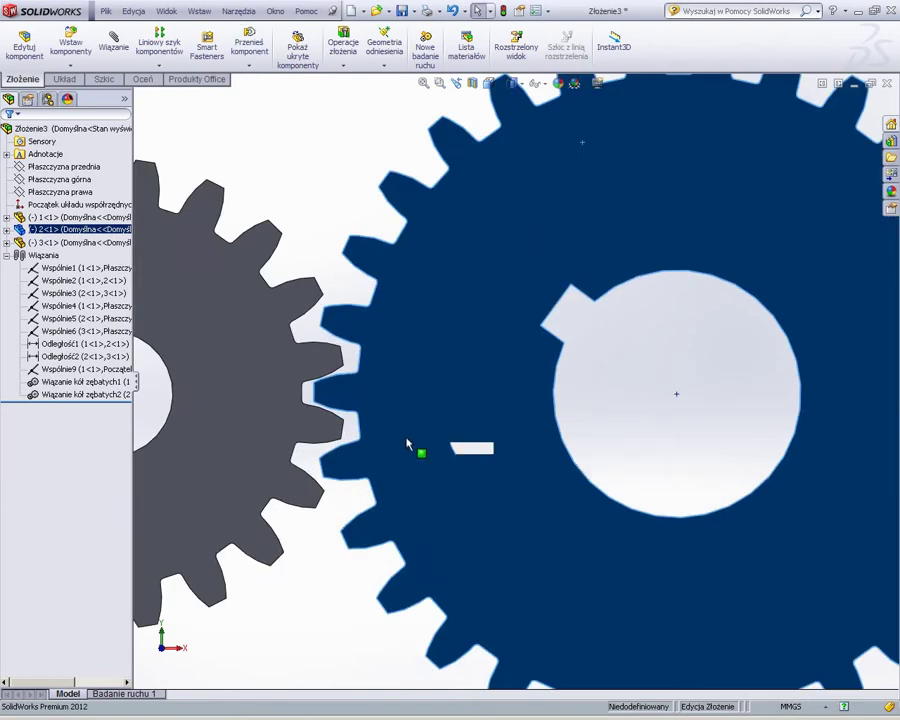
{"action": "scroll", "coordinate": [462, 466], "scroll_direction": "up", "scroll_amount": 3}
{"action": "scroll", "coordinate": [604, 395], "scroll_direction": "down", "scroll_amount": 2}
{"action": "scroll", "coordinate": [604, 395], "scroll_direction": "up", "scroll_amount": 3}
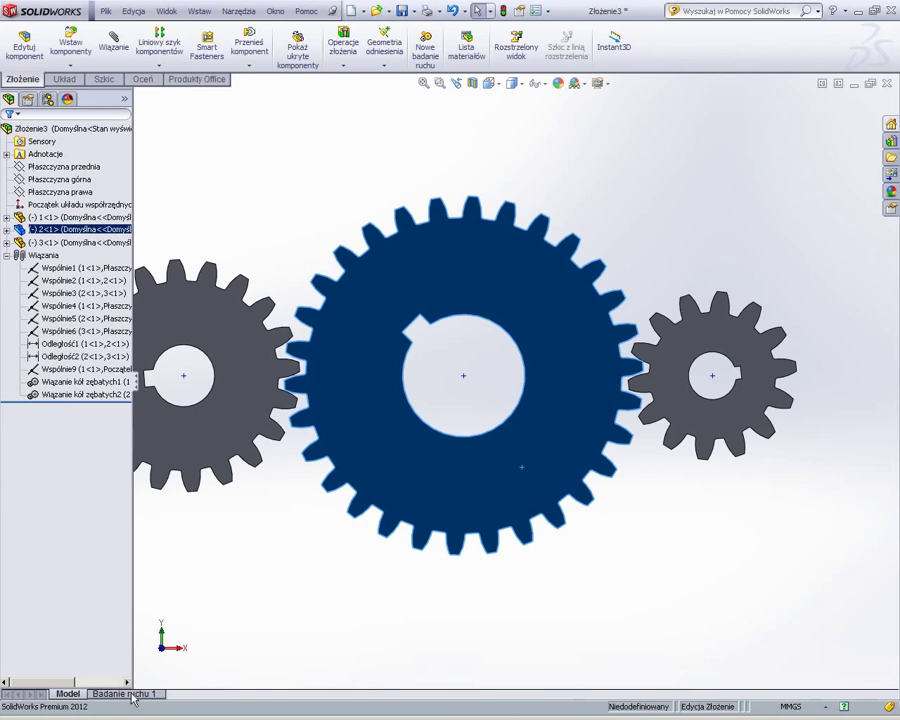
- In Badanie ruchu 1, add a 50 RPM rotary motor on the left gear's bore, relative to the large gear
{"action": "left_click", "coordinate": [127, 695]}
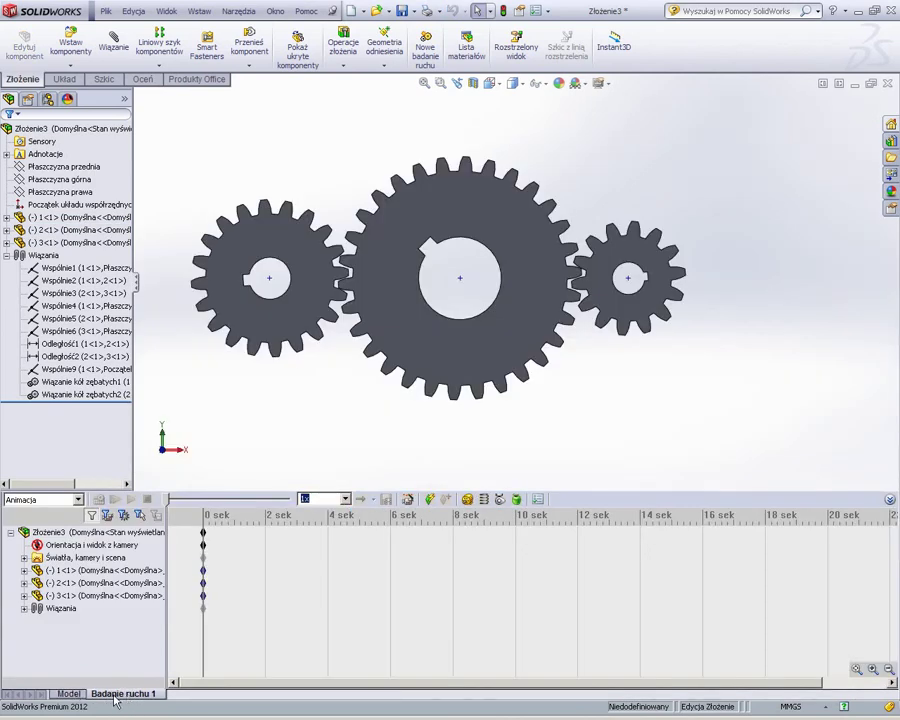
{"action": "left_click", "coordinate": [468, 500]}
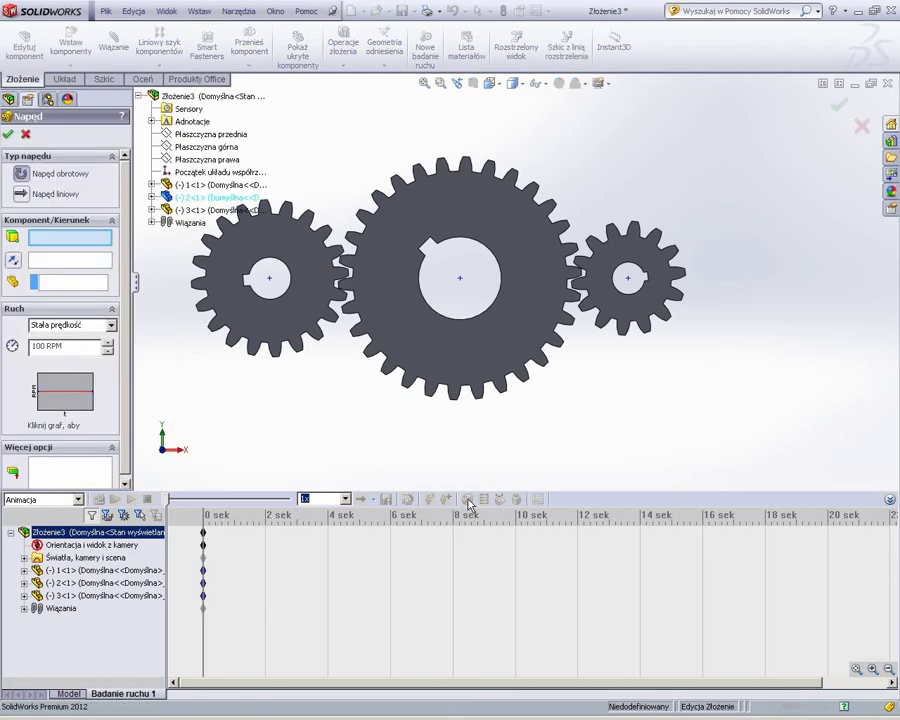
{"action": "left_click", "coordinate": [275, 284]}
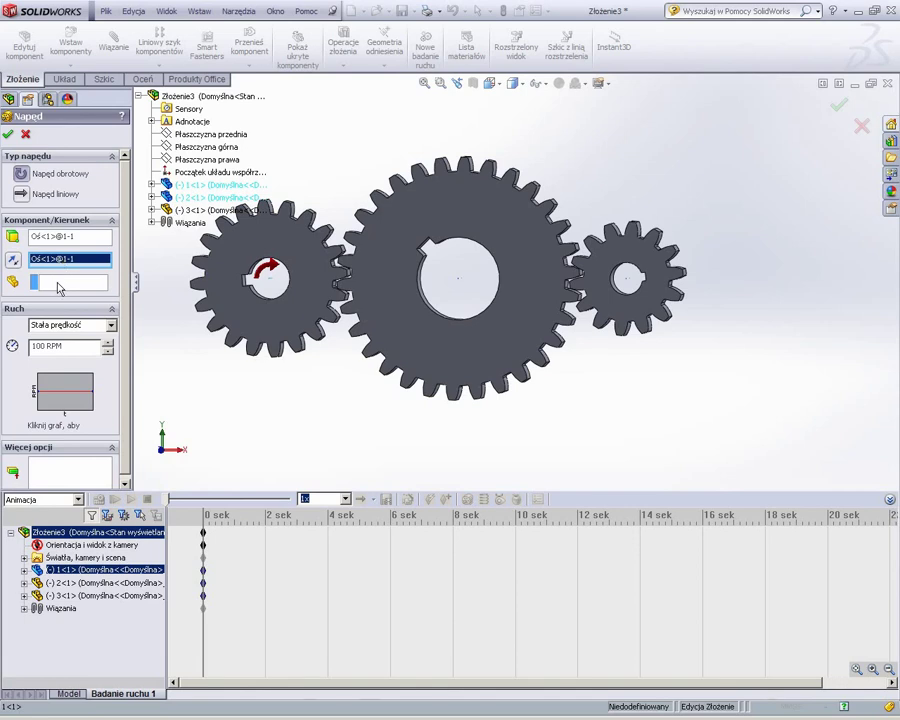
{"action": "left_click", "coordinate": [400, 265]}
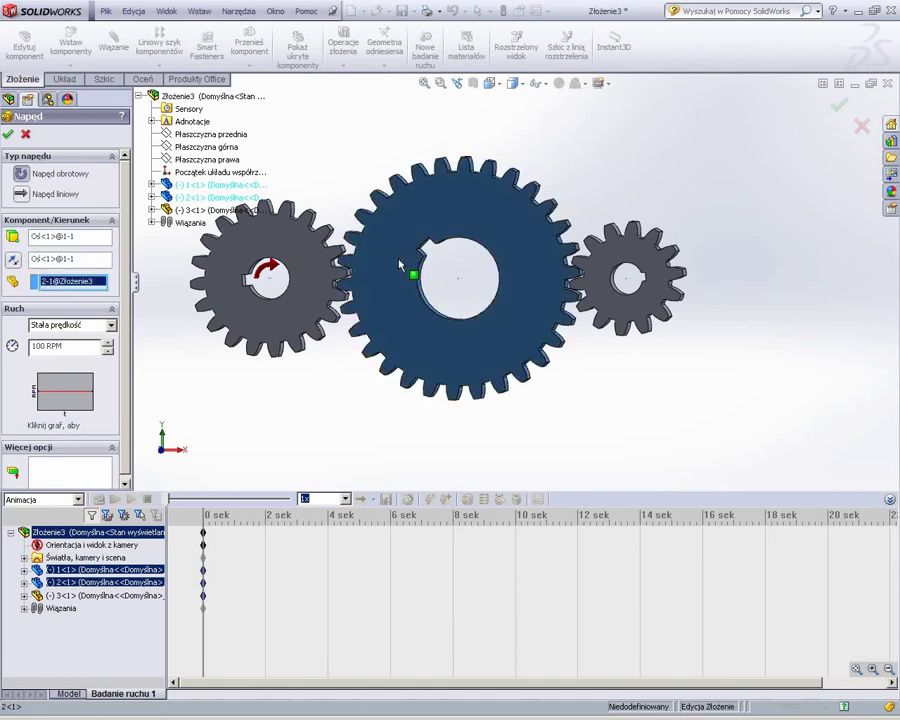
{"action": "left_click", "coordinate": [60, 345]}
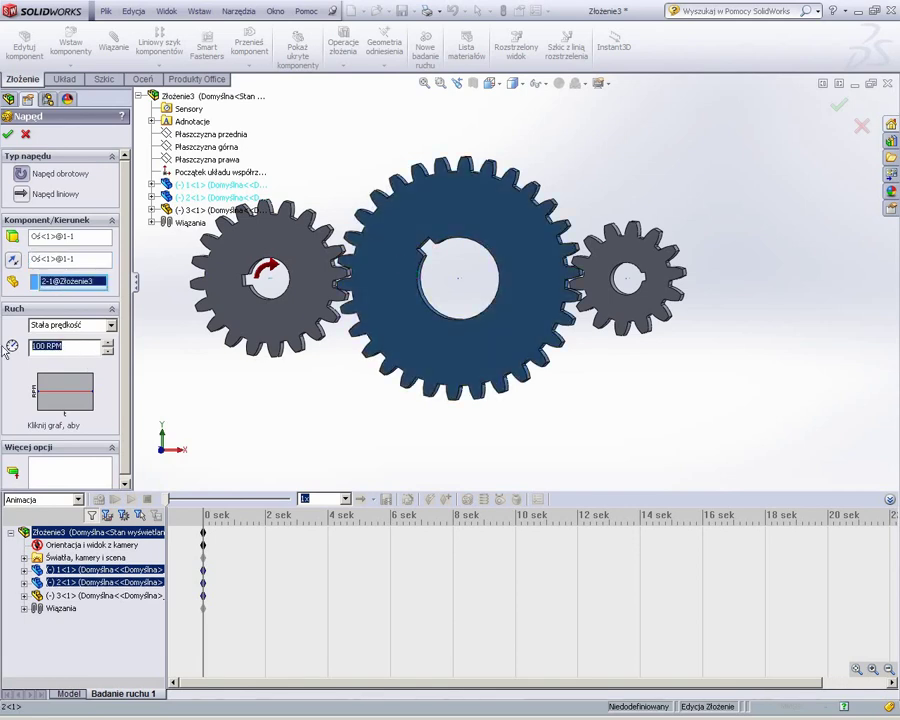
{"action": "type", "text": "50"}
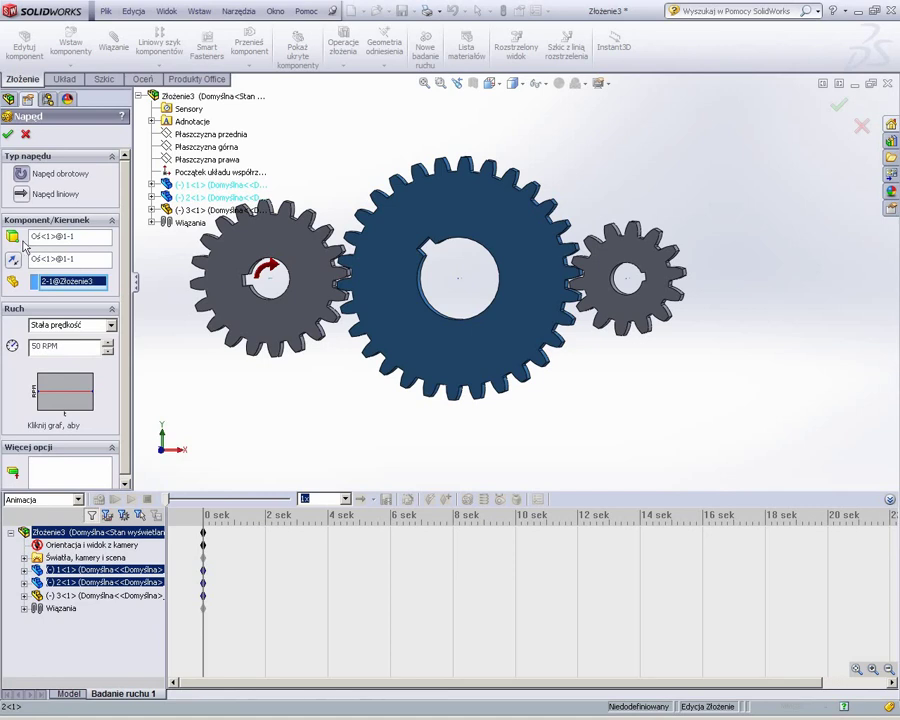
{"action": "left_click", "coordinate": [7, 133]}
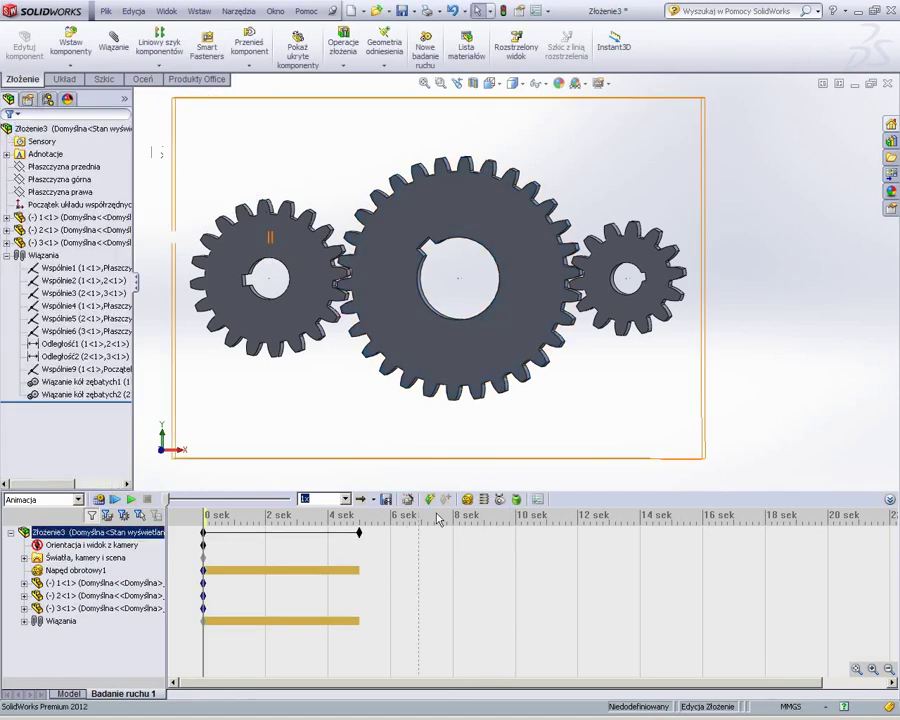
- View the large gear from the front and play the Badanie ruchu 1 animation, then replay it
{"action": "left_click", "coordinate": [466, 375]}
{"action": "key", "text": "ctrl+1"}
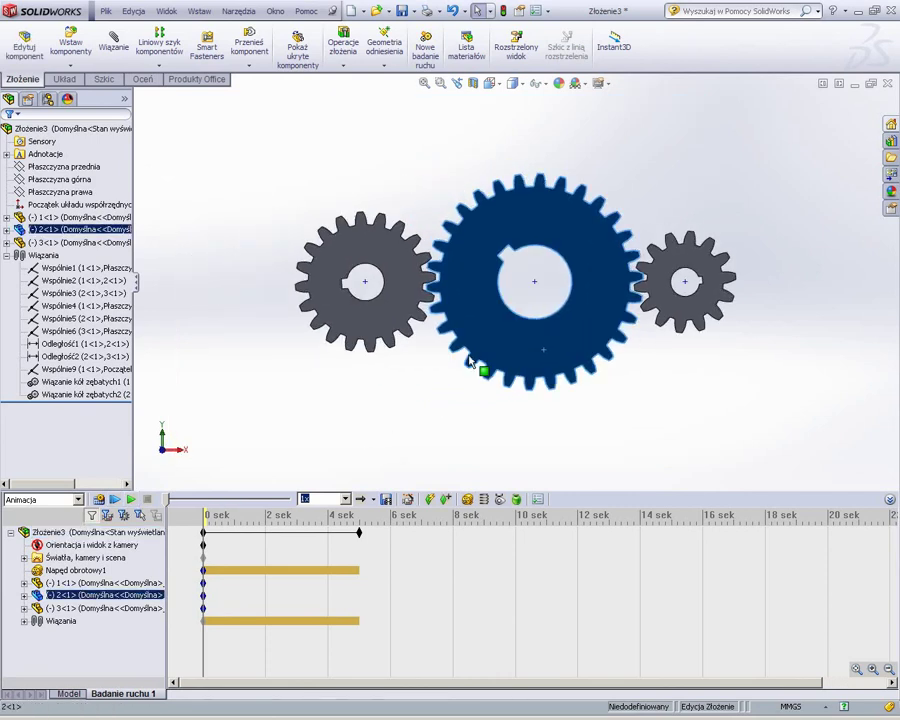
{"action": "left_click", "coordinate": [129, 498]}
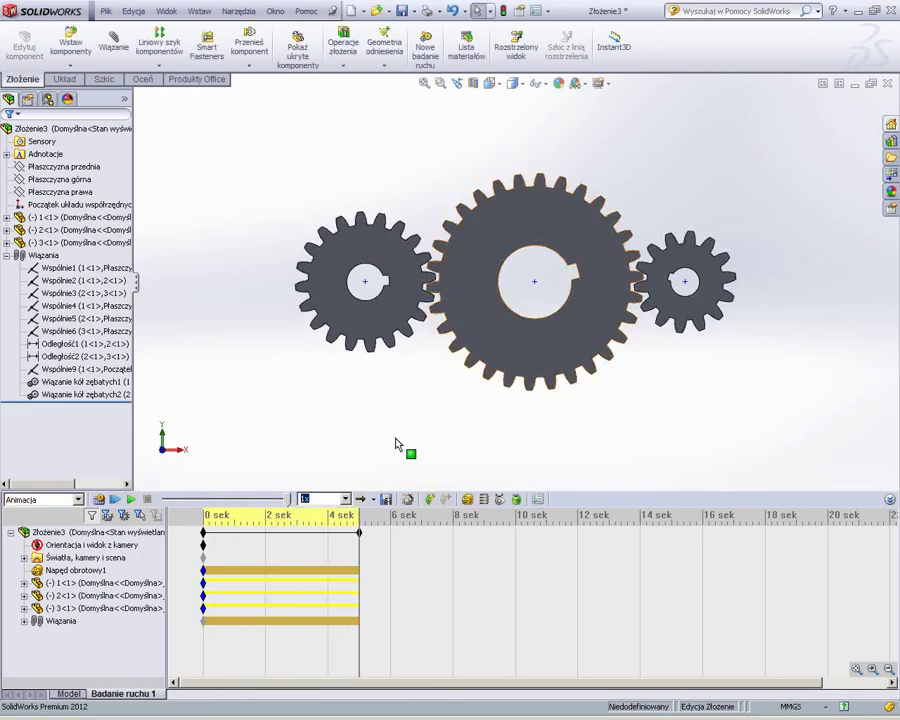
{"action": "left_click", "coordinate": [160, 532]}
{"action": "left_click", "coordinate": [129, 498]}
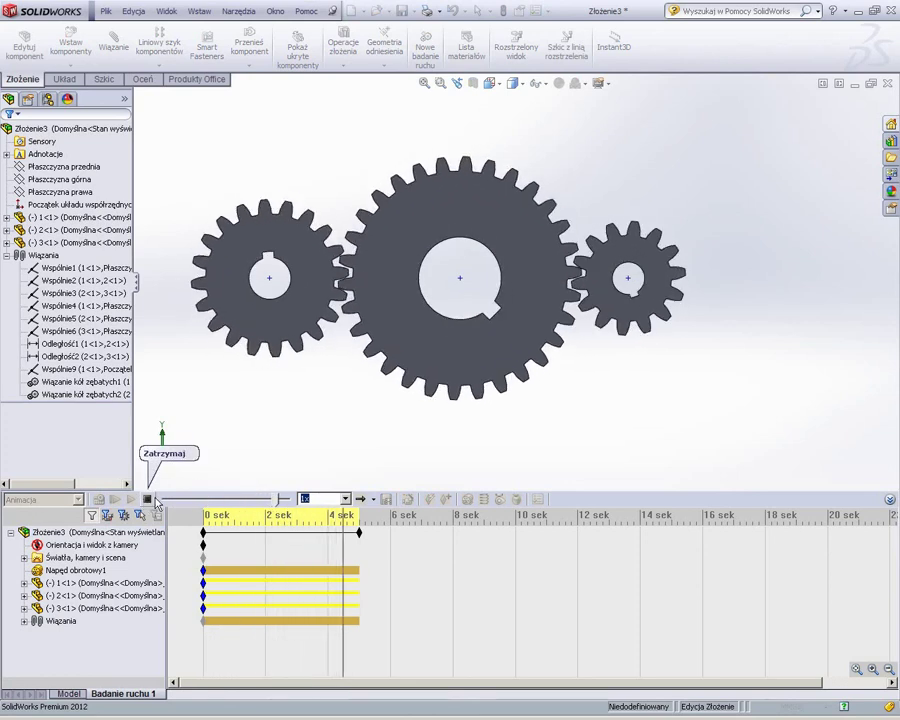
{"action": "left_click", "coordinate": [146, 500]}
{"action": "middle_click_drag", "start_coordinate": [545, 343], "coordinate": [486, 366]}
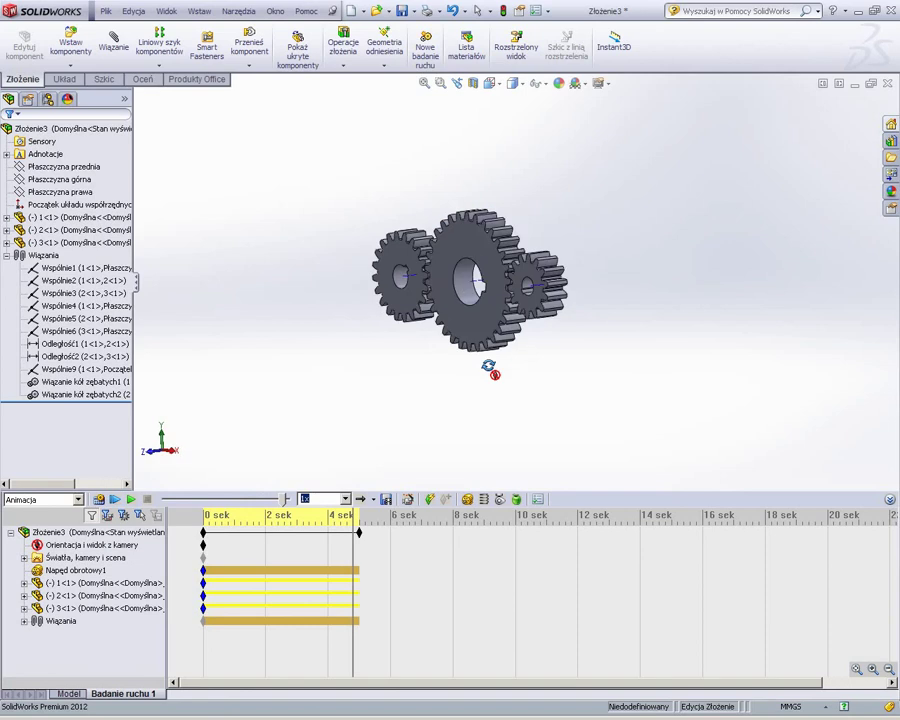
{"action": "scroll", "coordinate": [488, 290], "scroll_direction": "down", "scroll_amount": 3}
{"action": "scroll", "coordinate": [580, 370], "scroll_direction": "down", "scroll_amount": 2}
{"action": "scroll", "coordinate": [632, 387], "scroll_direction": "down", "scroll_amount": 2}
{"action": "scroll", "coordinate": [690, 380], "scroll_direction": "up", "scroll_amount": 4}
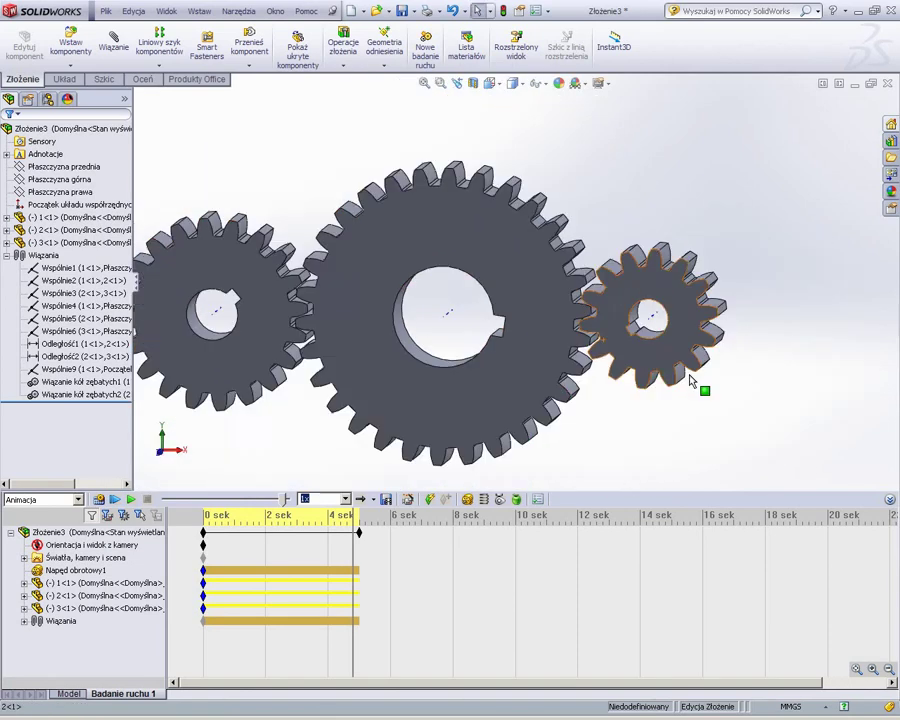
{"action": "scroll", "coordinate": [644, 330], "scroll_direction": "down", "scroll_amount": 3}
{"action": "scroll", "coordinate": [640, 320], "scroll_direction": "up", "scroll_amount": 3}
{"action": "scroll", "coordinate": [350, 300], "scroll_direction": "up", "scroll_amount": 3}
{"action": "scroll", "coordinate": [350, 298], "scroll_direction": "down", "scroll_amount": 2}
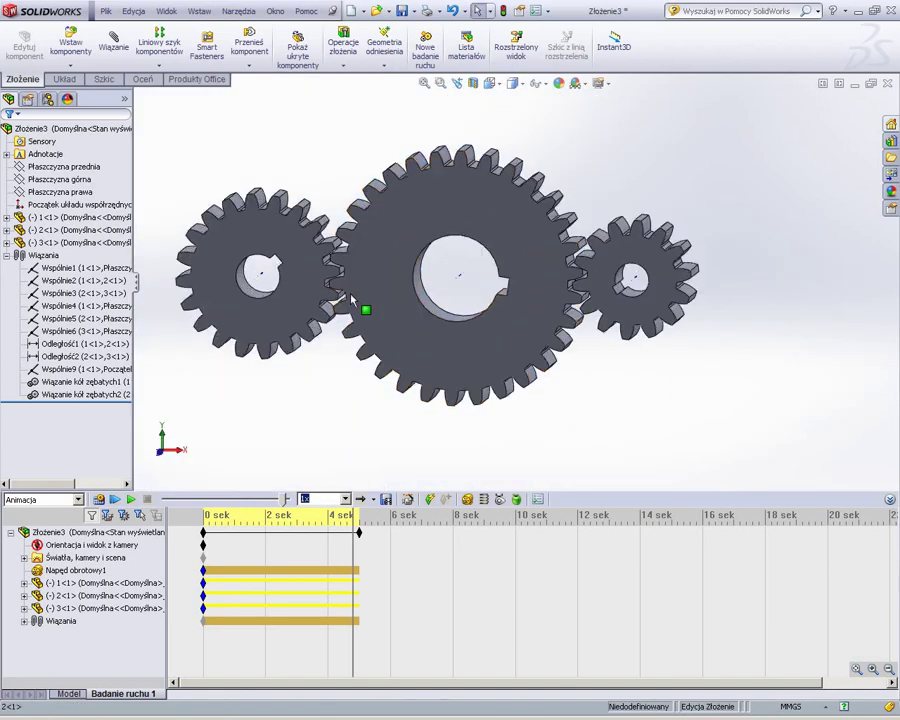